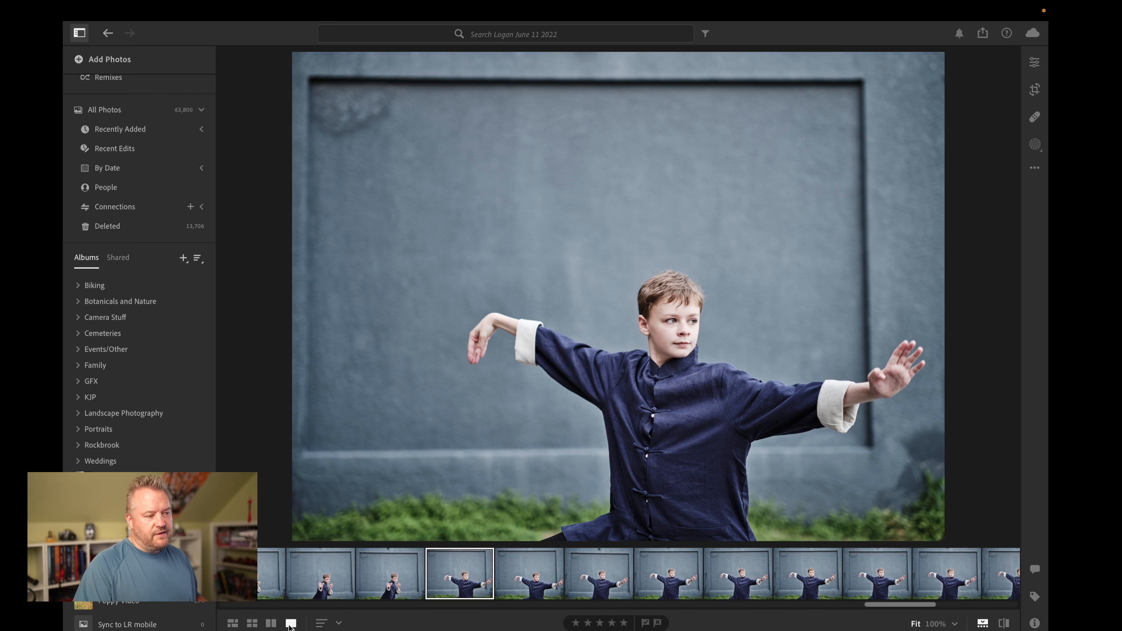
# Step: Browse the similar martial-arts shots against the blue wall and return to the first of the outstretched-arm frames
pyautogui.click(530, 586)
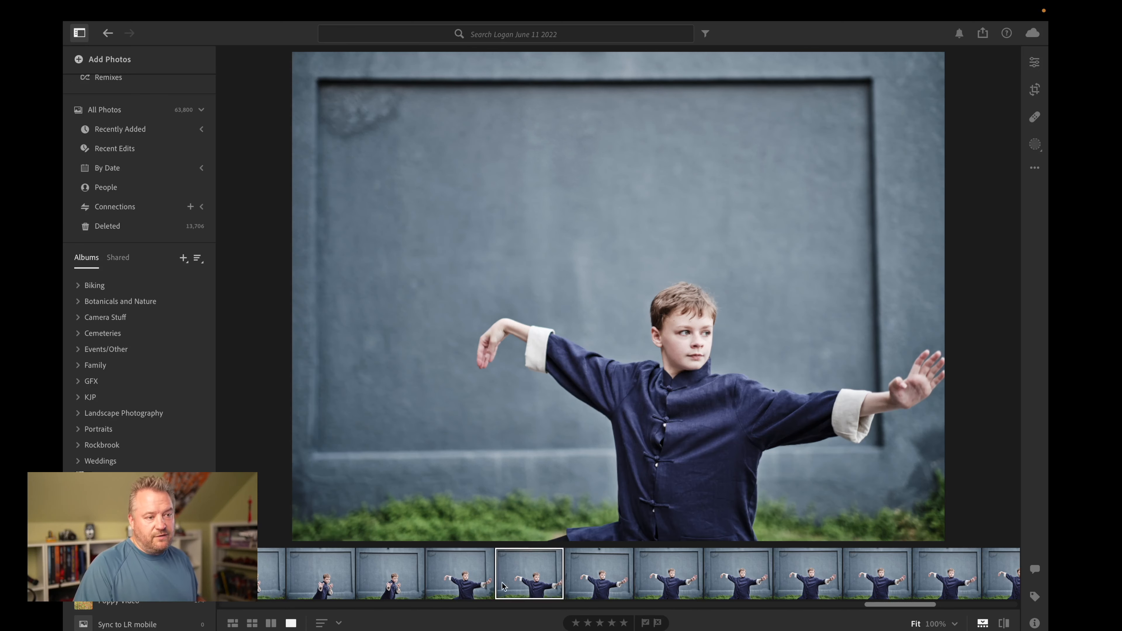
pyautogui.click(480, 583)
pyautogui.click(530, 586)
pyautogui.click(604, 586)
pyautogui.click(679, 587)
pyautogui.click(604, 587)
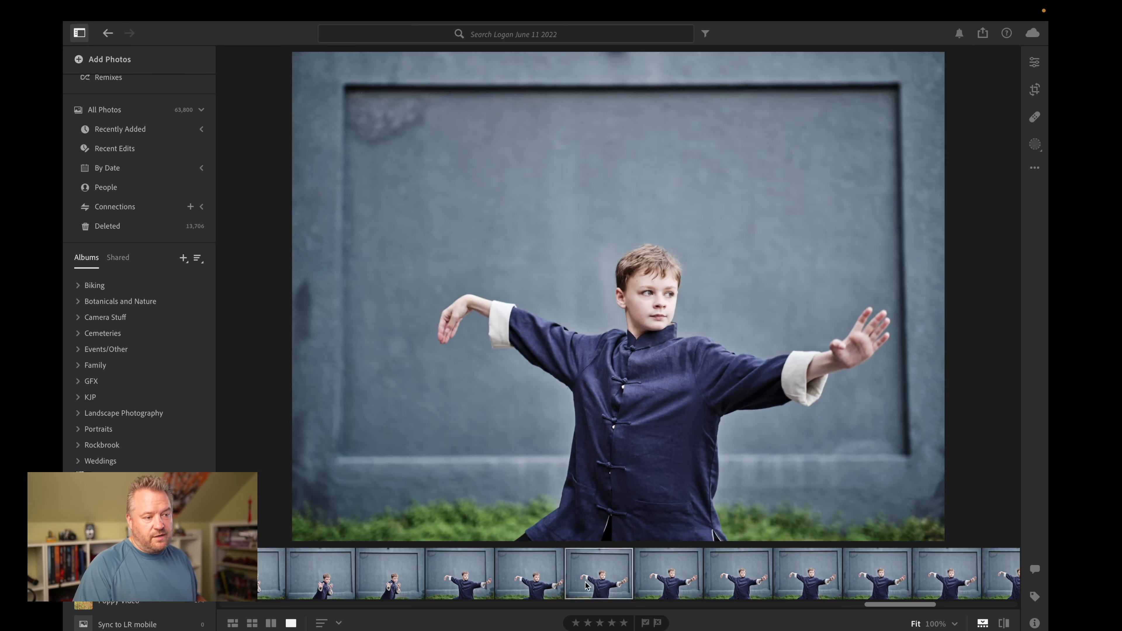
pyautogui.click(529, 586)
pyautogui.click(473, 583)
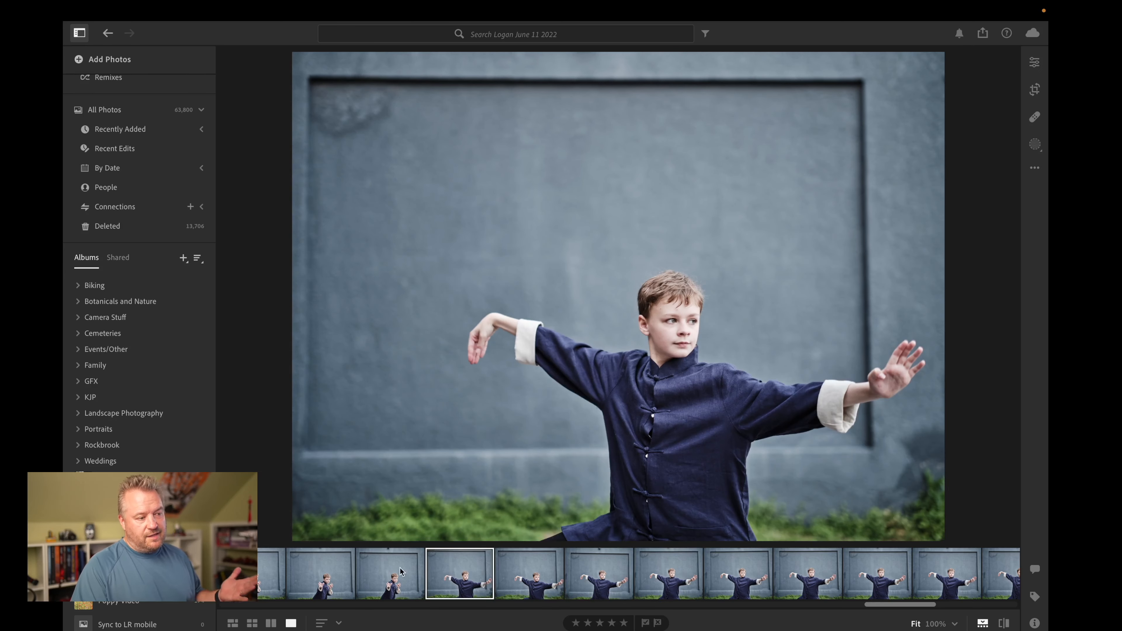
# Step: Compare the current photo side by side with the next similar frame in the series
pyautogui.click(271, 623)
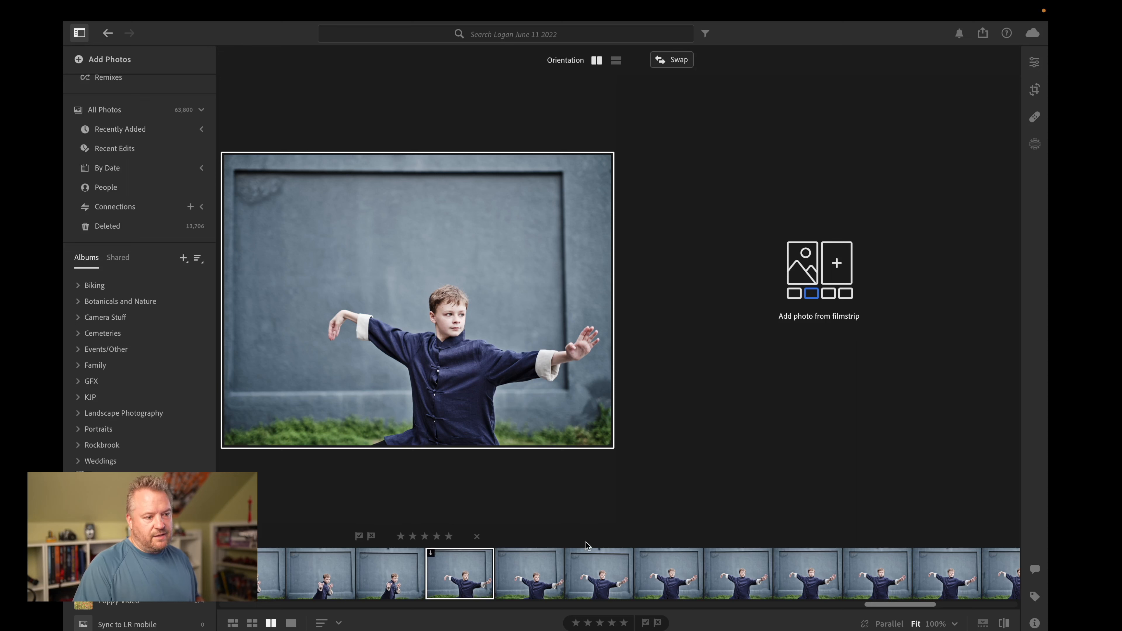
pyautogui.click(543, 580)
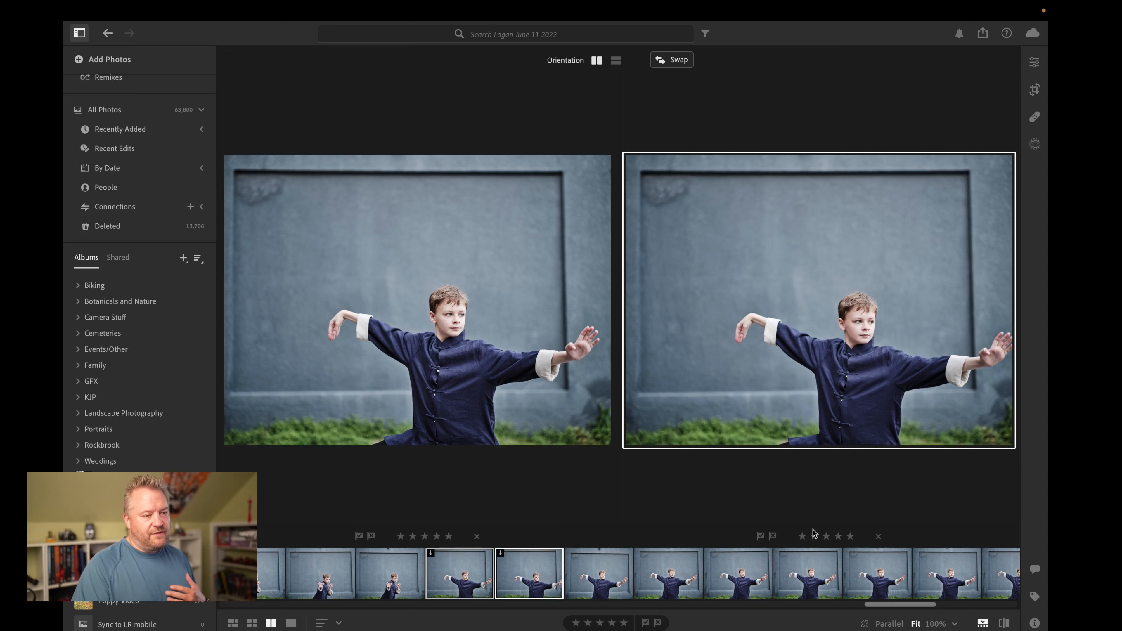
pyautogui.click(535, 350)
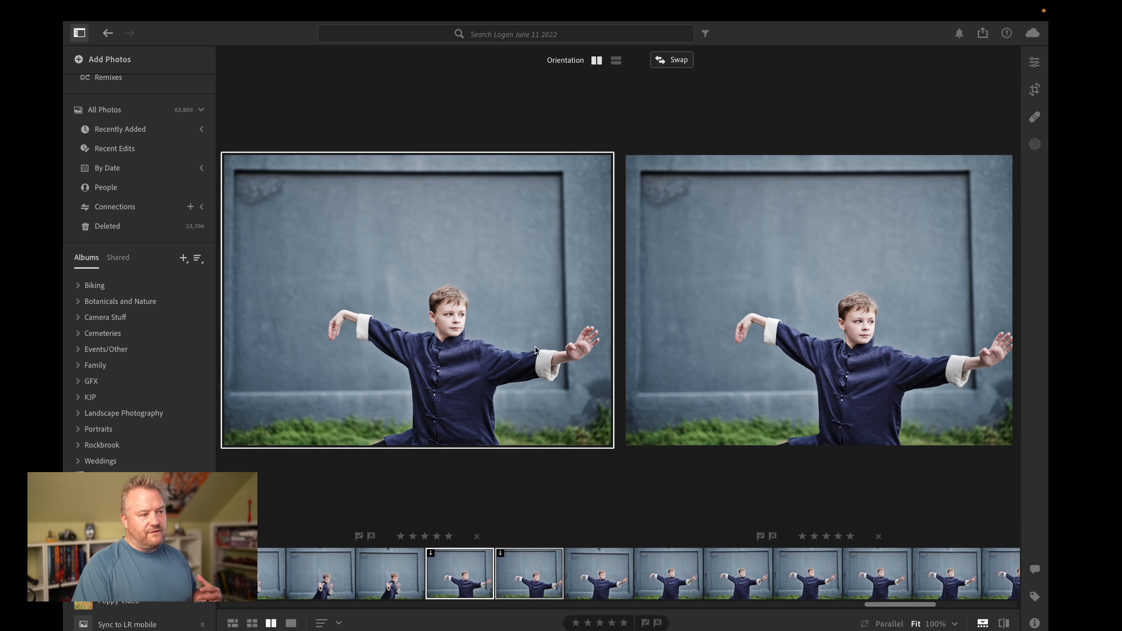
pyautogui.click(760, 340)
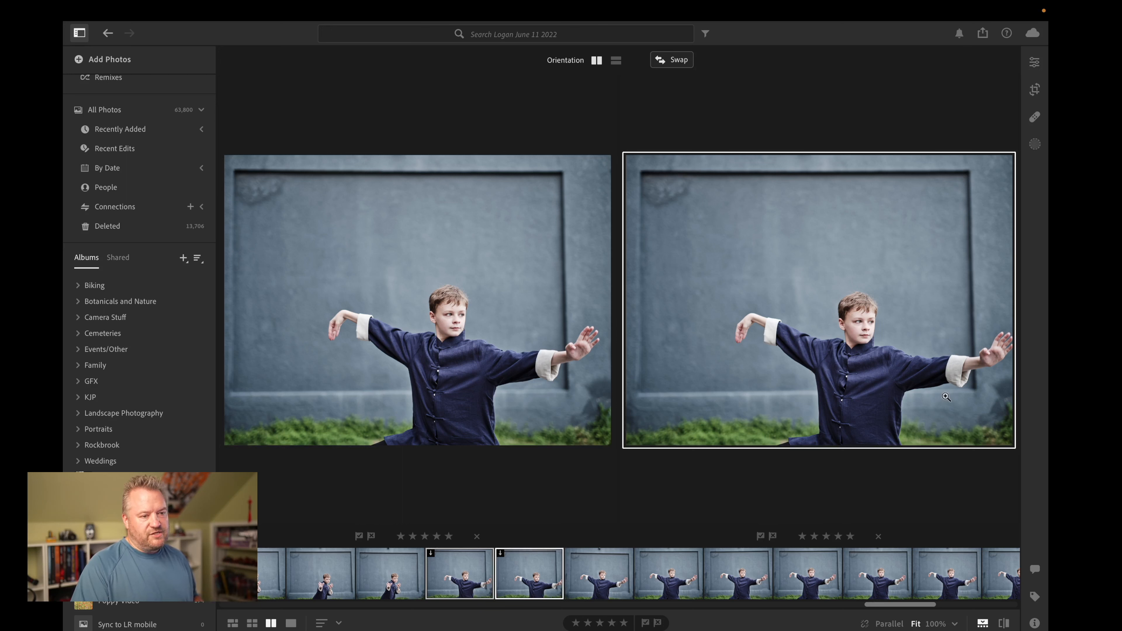
# Step: Flag the second compared photo as rejected and replace it with the following frame
pyautogui.click(776, 538)
pyautogui.click(606, 579)
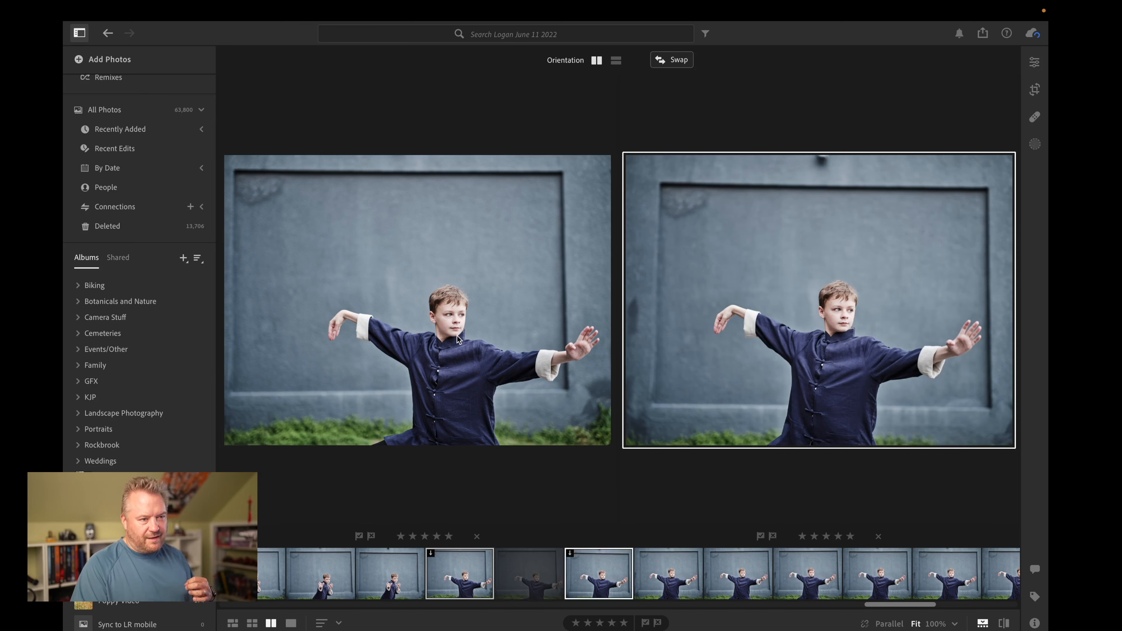
# Step: Inspect the boy's face at 100% in both compared photos, align the two views, and return both to the fitted view
pyautogui.click(465, 326)
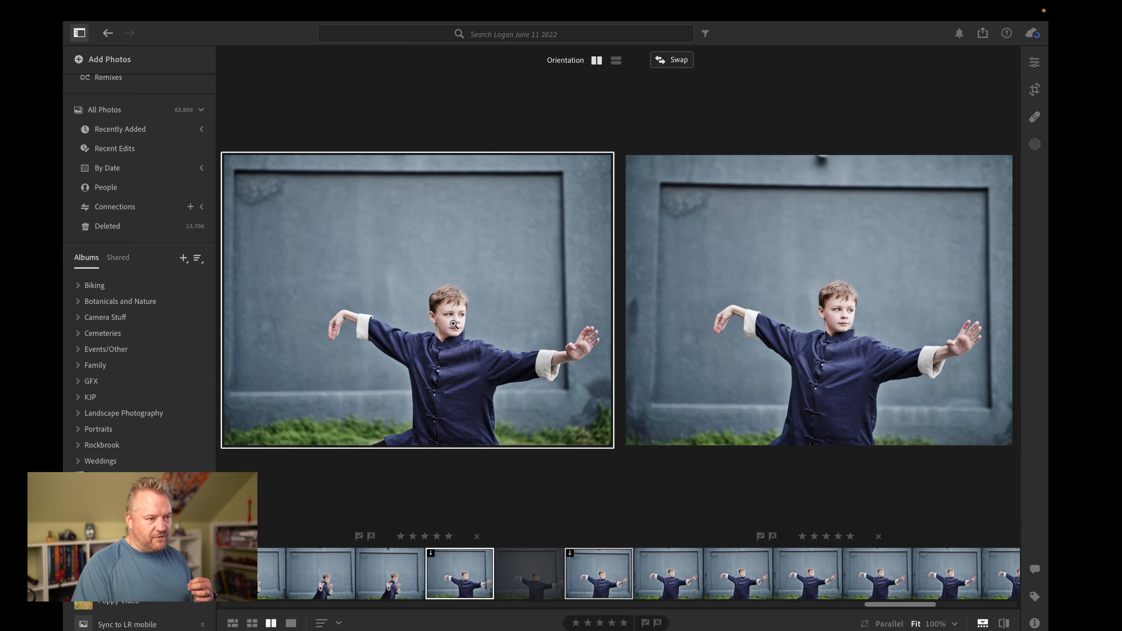
pyautogui.click(457, 323)
pyautogui.click(836, 333)
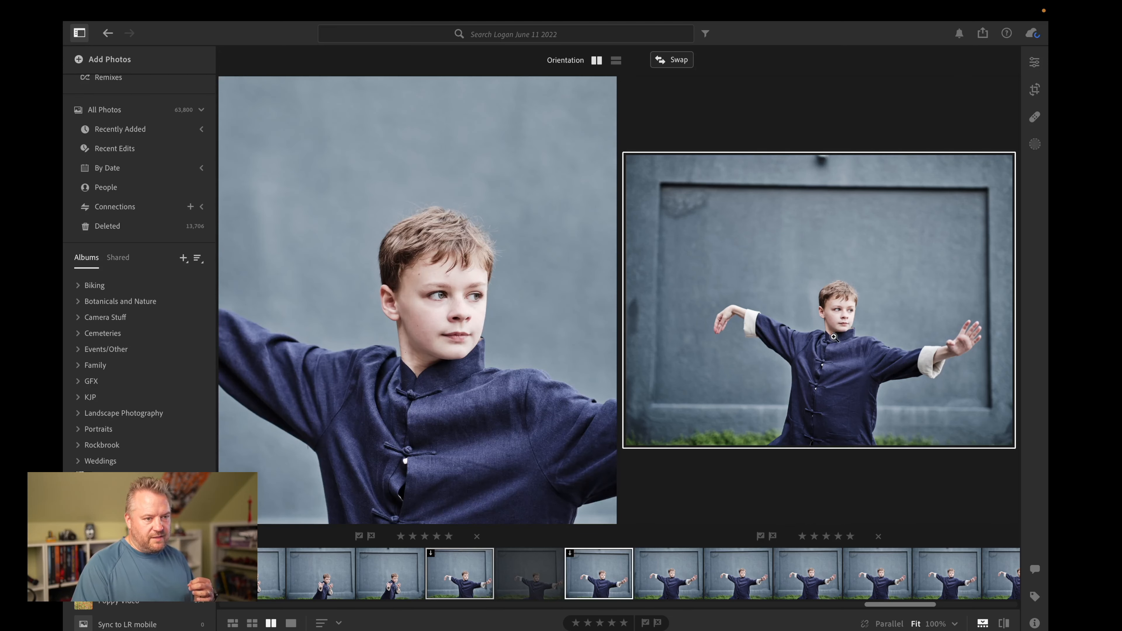
pyautogui.click(835, 336)
pyautogui.click(836, 307)
pyautogui.click(836, 307)
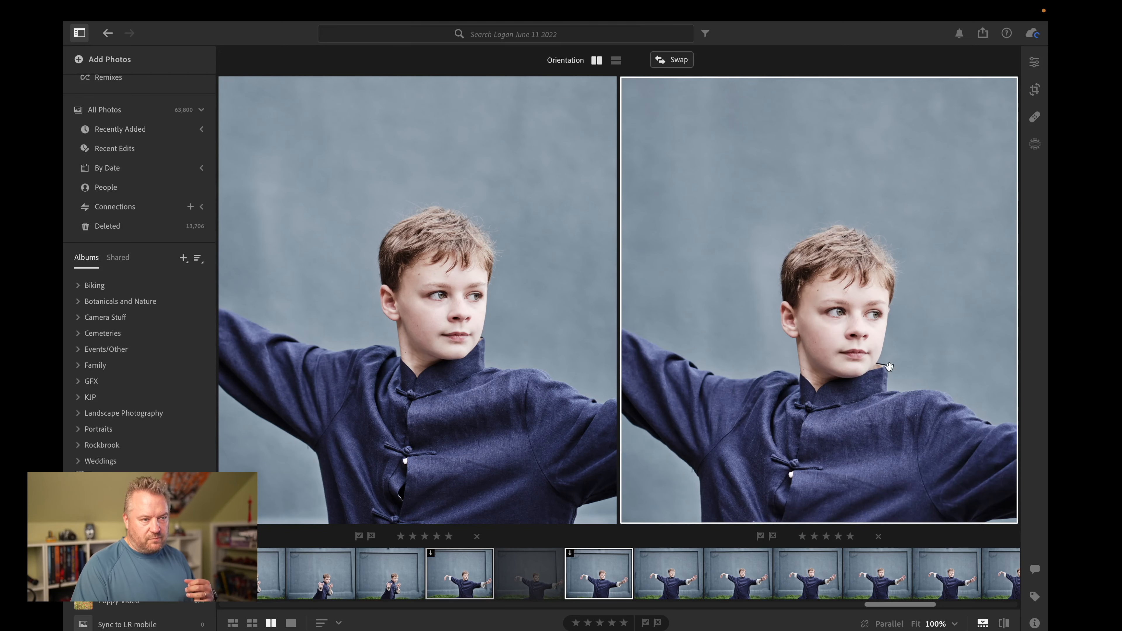
pyautogui.moveTo(888, 367); pyautogui.dragTo(888, 352)
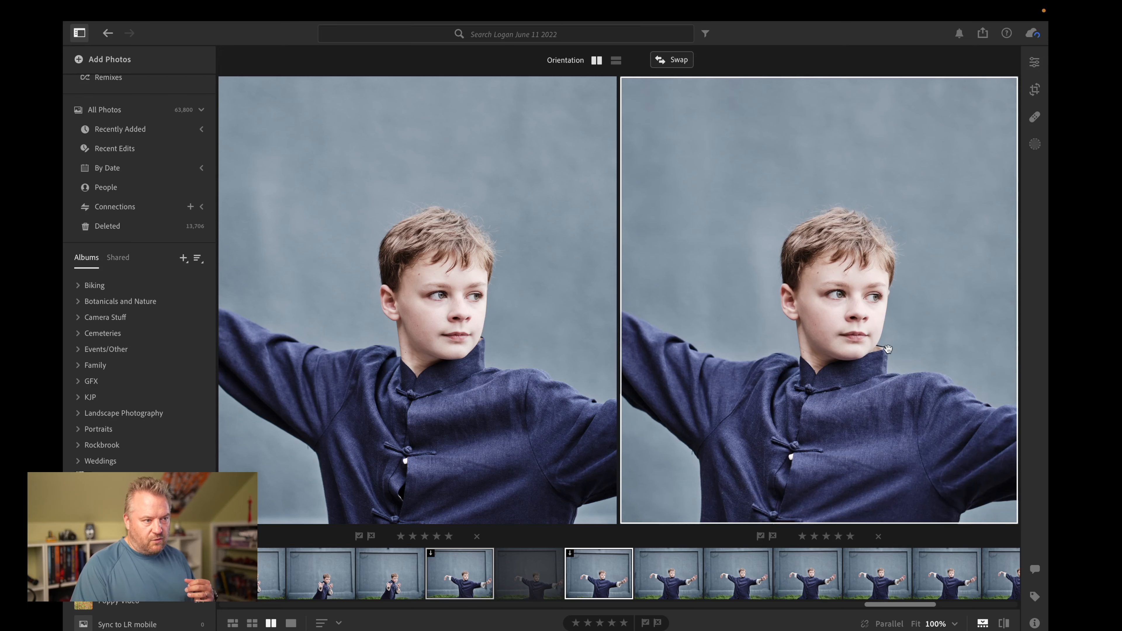
pyautogui.click(888, 349)
pyautogui.click(520, 381)
pyautogui.click(519, 381)
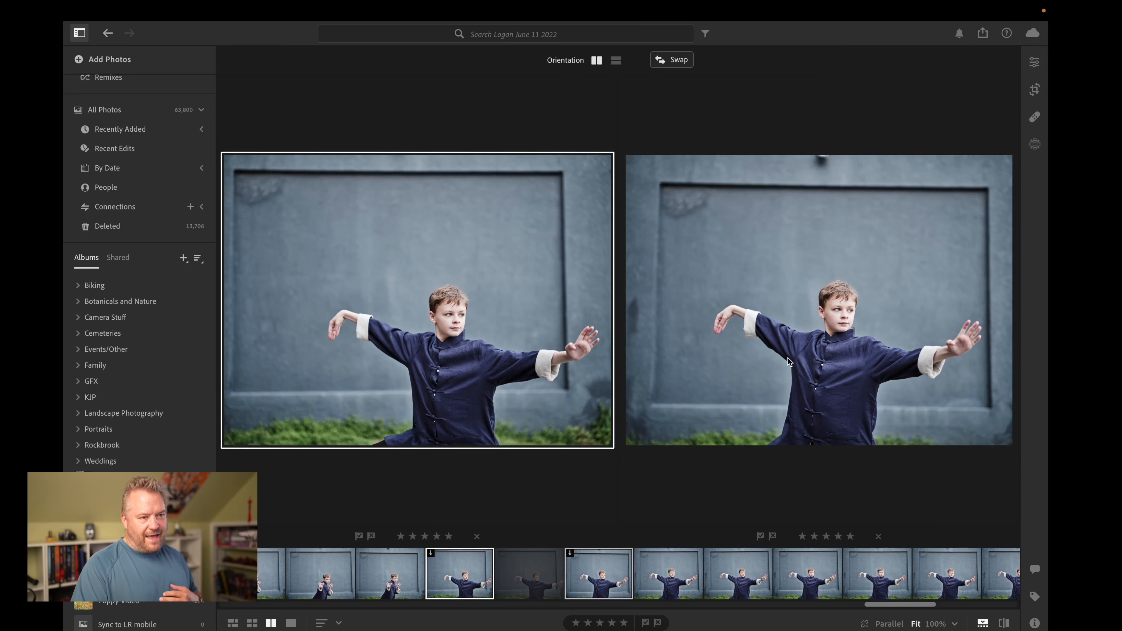
# Step: Flag the first compared photo as rejected and swap the two photos so the preferred one comes first
pyautogui.click(822, 338)
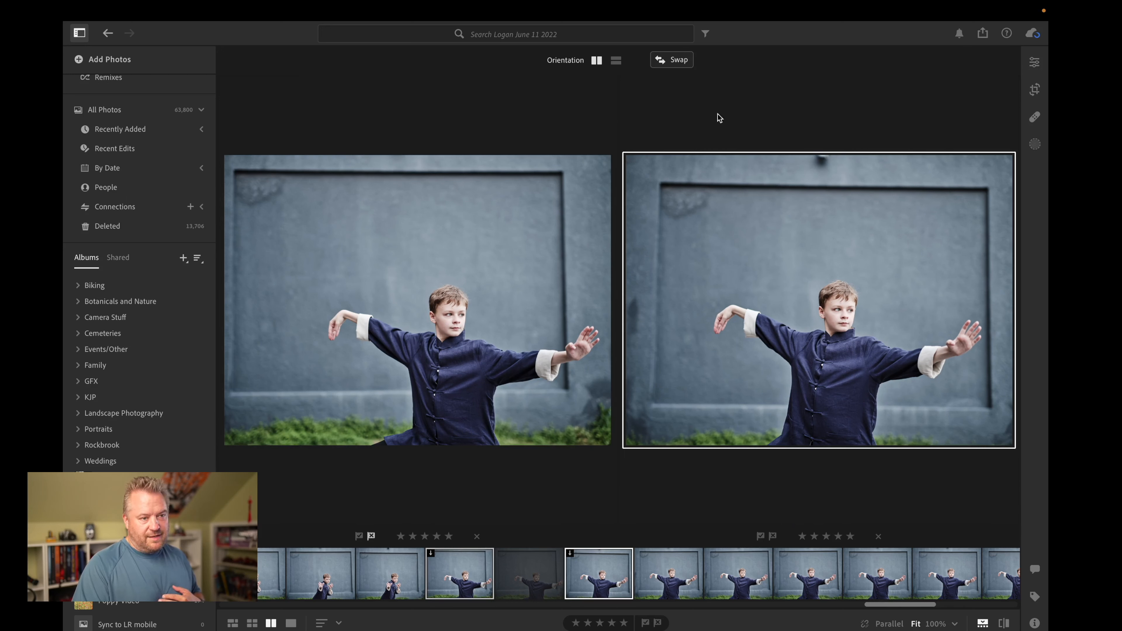
pyautogui.click(671, 60)
pyautogui.click(481, 328)
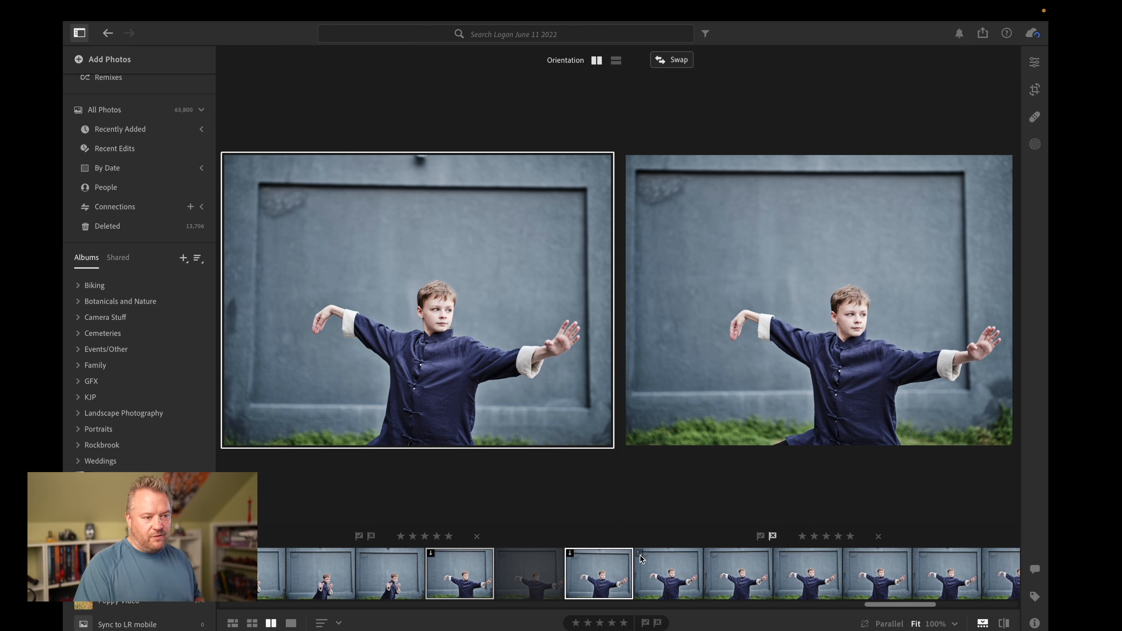
pyautogui.click(753, 424)
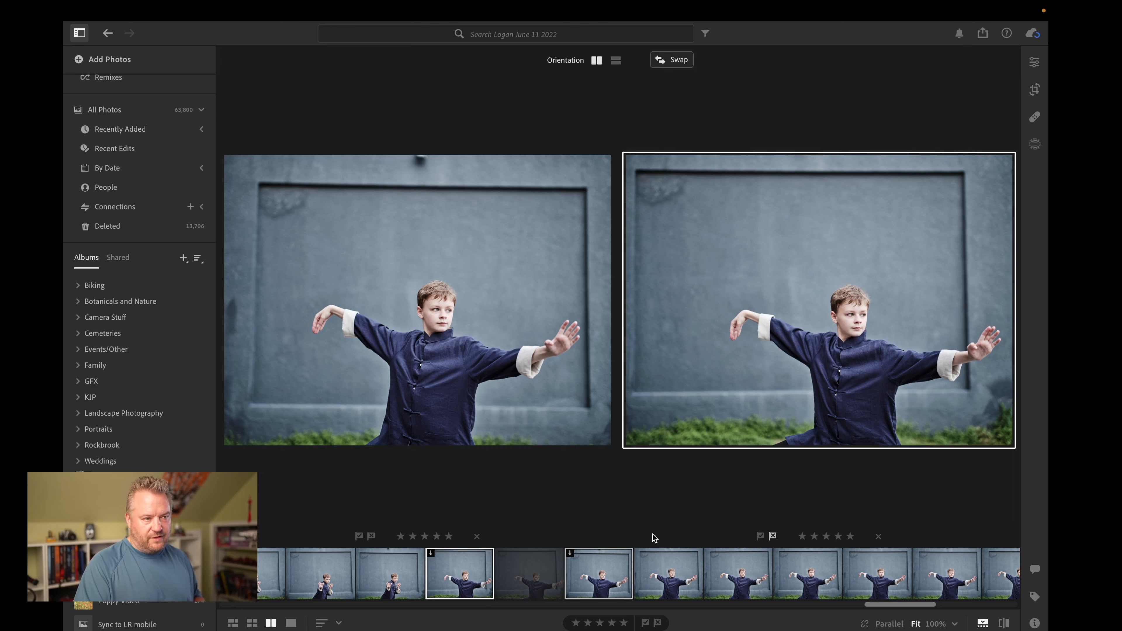
# Step: Replace the rejected photo with the following frames one after another to compare them against the preferred shot
pyautogui.click(653, 579)
pyautogui.click(751, 583)
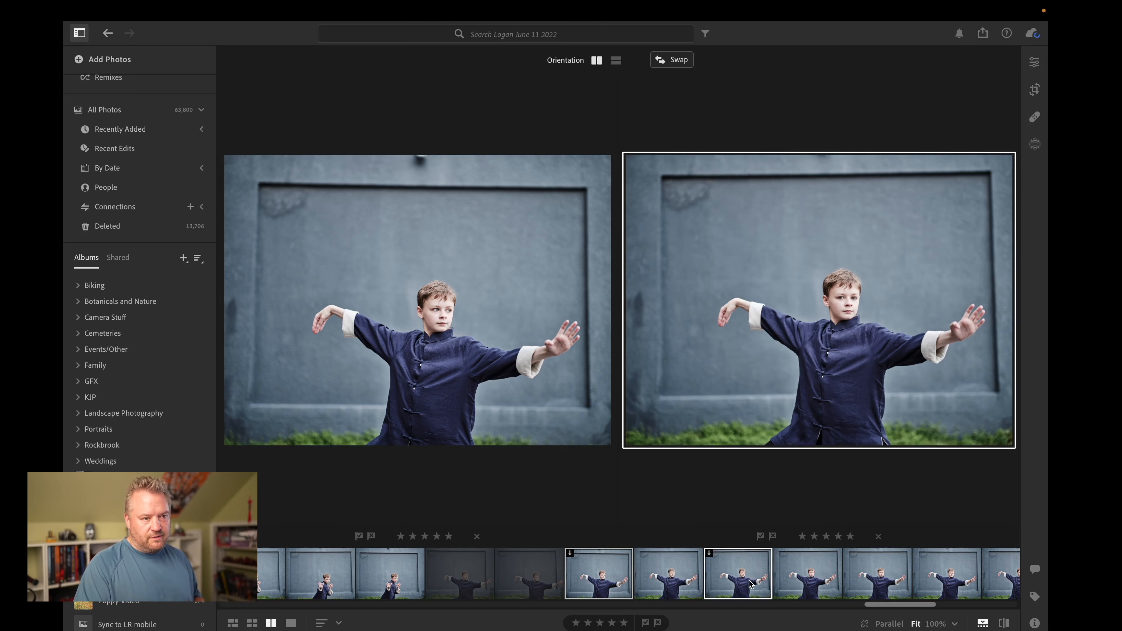
pyautogui.click(683, 583)
pyautogui.click(725, 580)
pyautogui.click(795, 582)
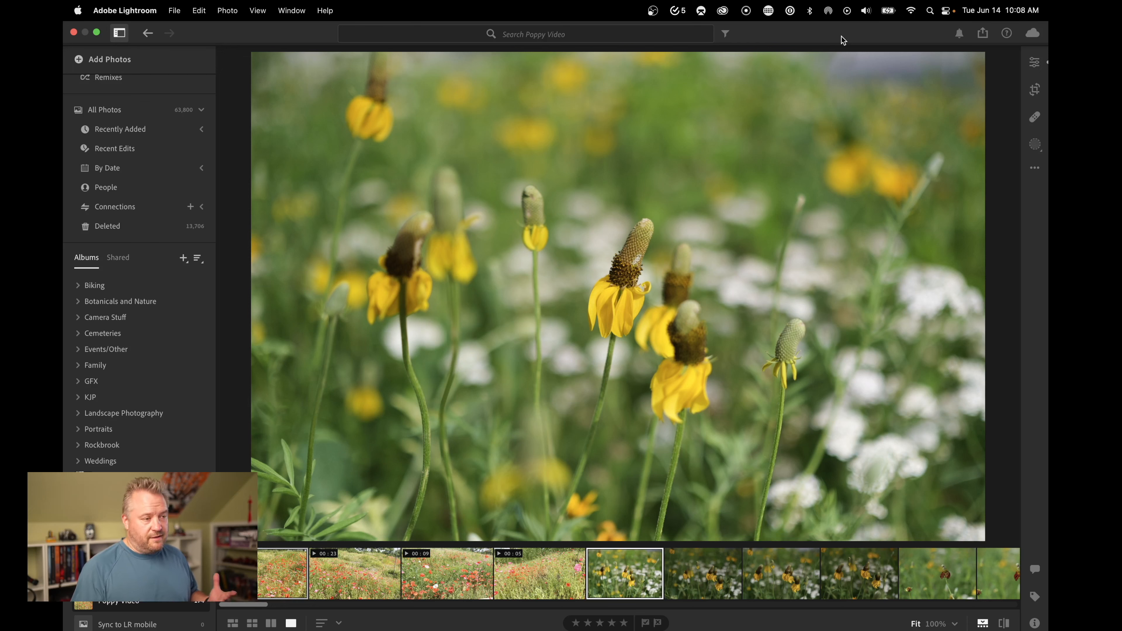
# Step: Open the 23-second poppy field video in the Poppy Video album and play it
pyautogui.click(328, 570)
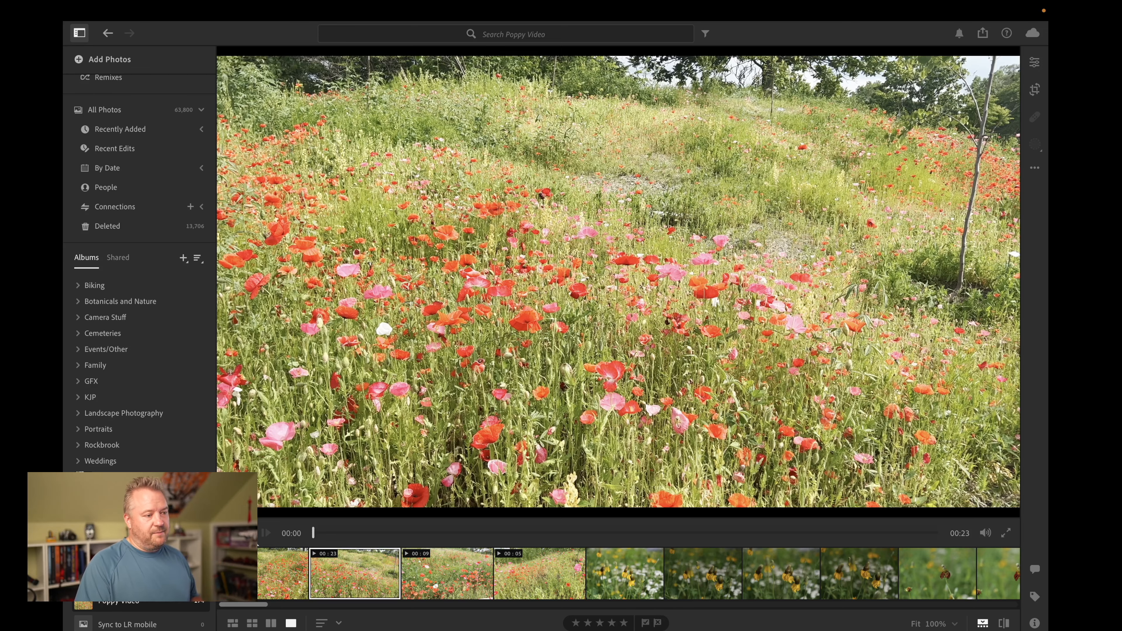
pyautogui.click(247, 533)
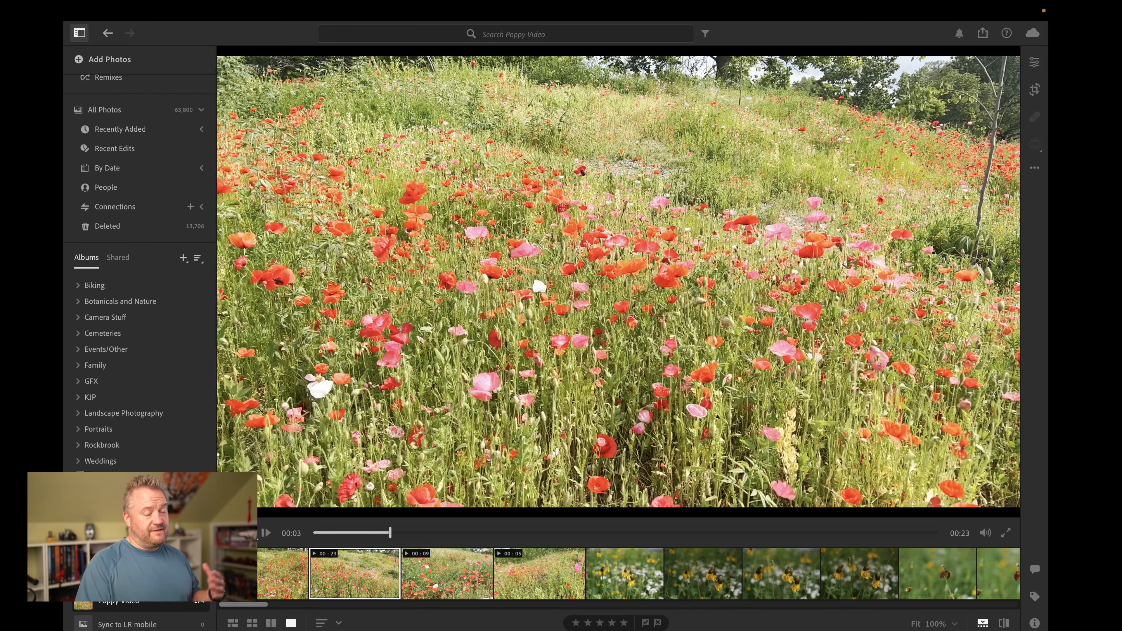
# Step: Show the edit controls for the poppy video, collapse the Light and Color groups, and keep Effects expanded
pyautogui.click(1036, 66)
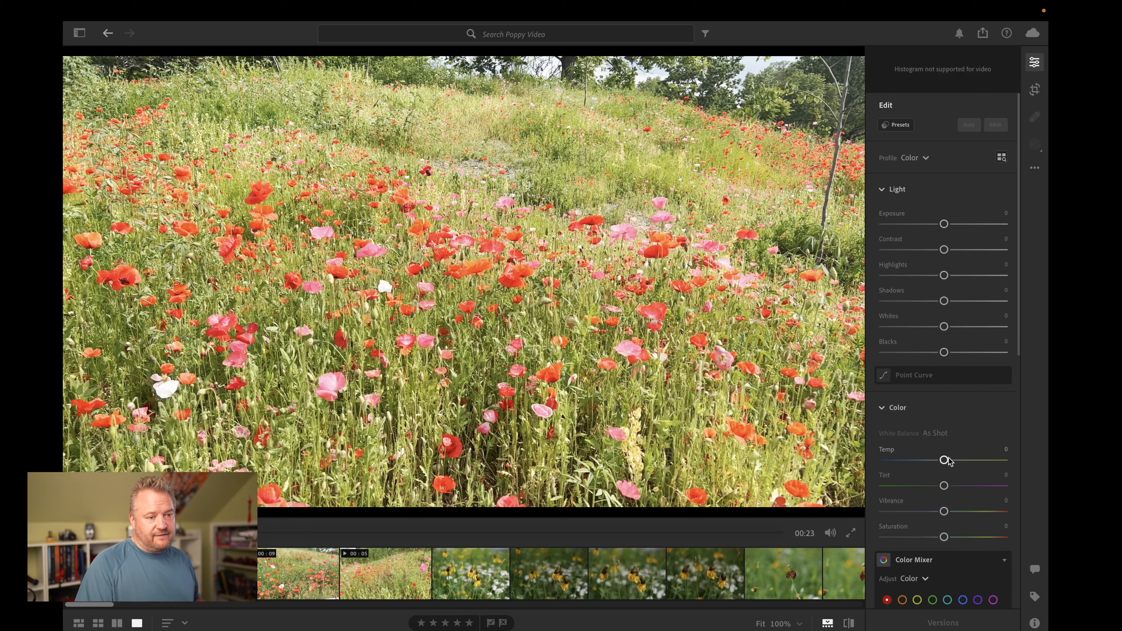
pyautogui.click(881, 190)
pyautogui.click(881, 224)
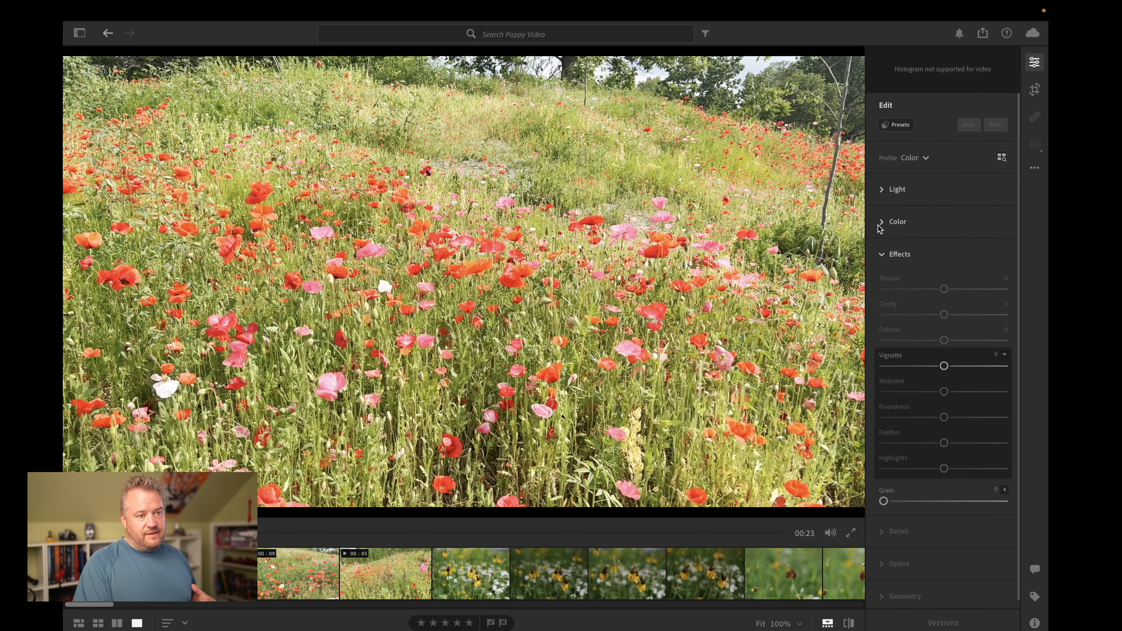
pyautogui.click(884, 256)
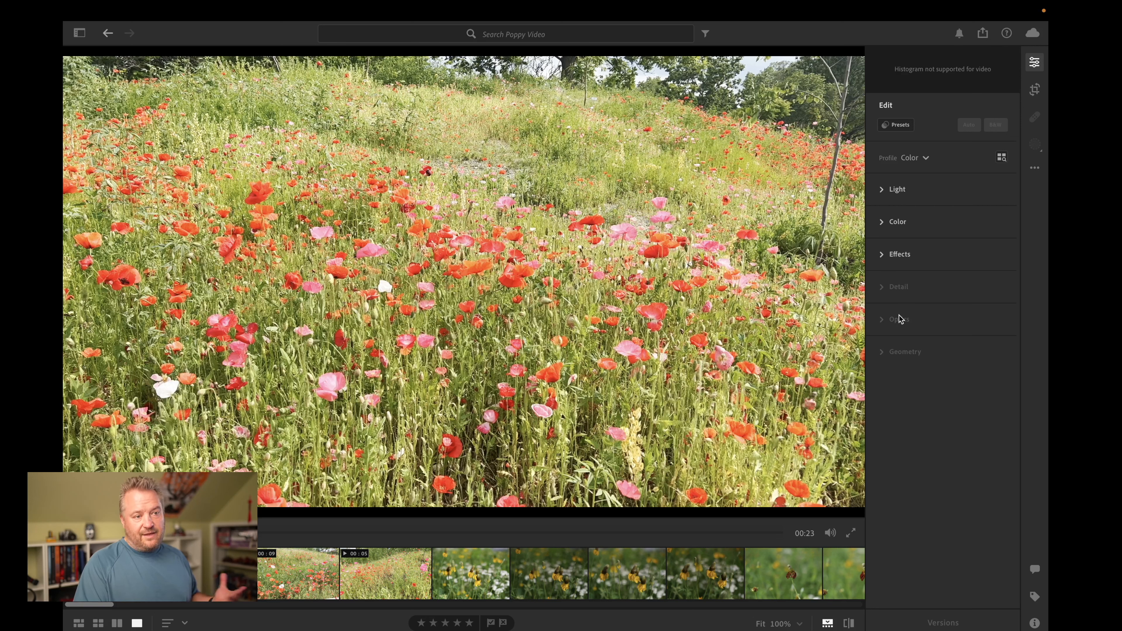
pyautogui.click(883, 256)
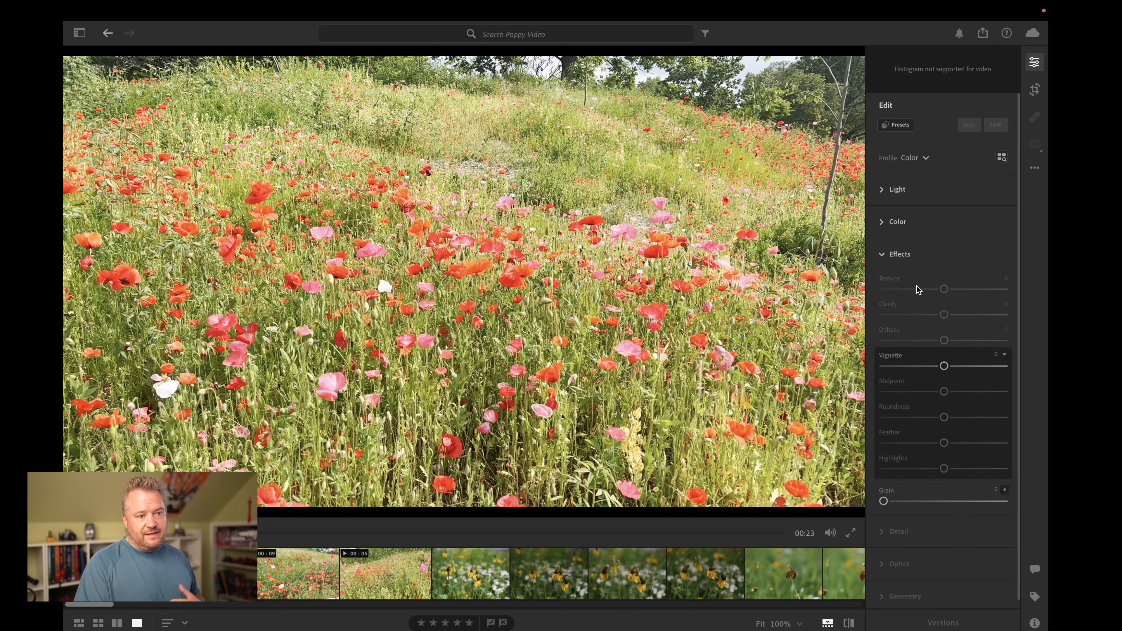
# Step: Try a vignette of -41 and some grain on the video, and reset both effects
pyautogui.moveTo(942, 365); pyautogui.dragTo(919, 366)
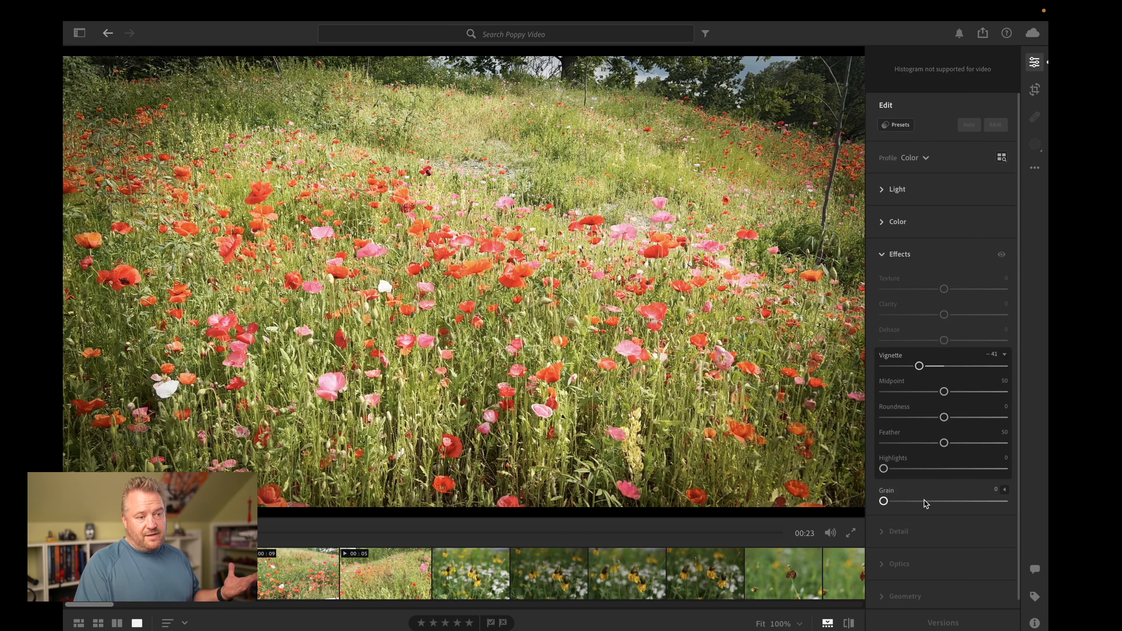
pyautogui.moveTo(884, 501); pyautogui.dragTo(936, 503)
pyautogui.doubleClick(938, 501)
pyautogui.doubleClick(919, 366)
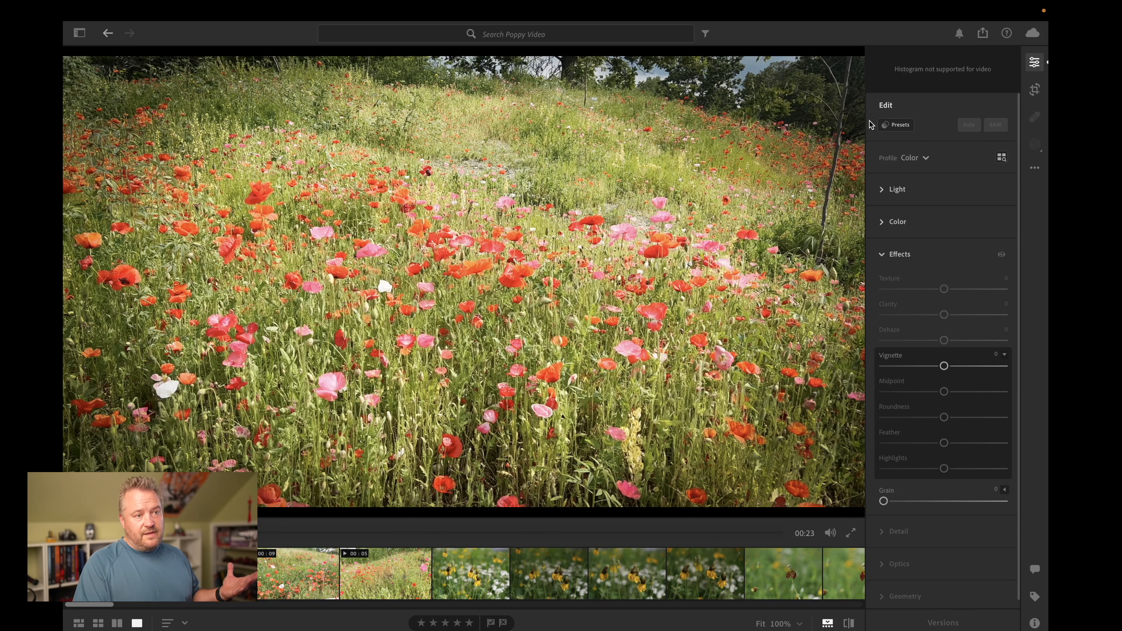
# Step: Apply the premium Video: Creative preset VCR09 to the 23-second poppy video
pyautogui.click(898, 125)
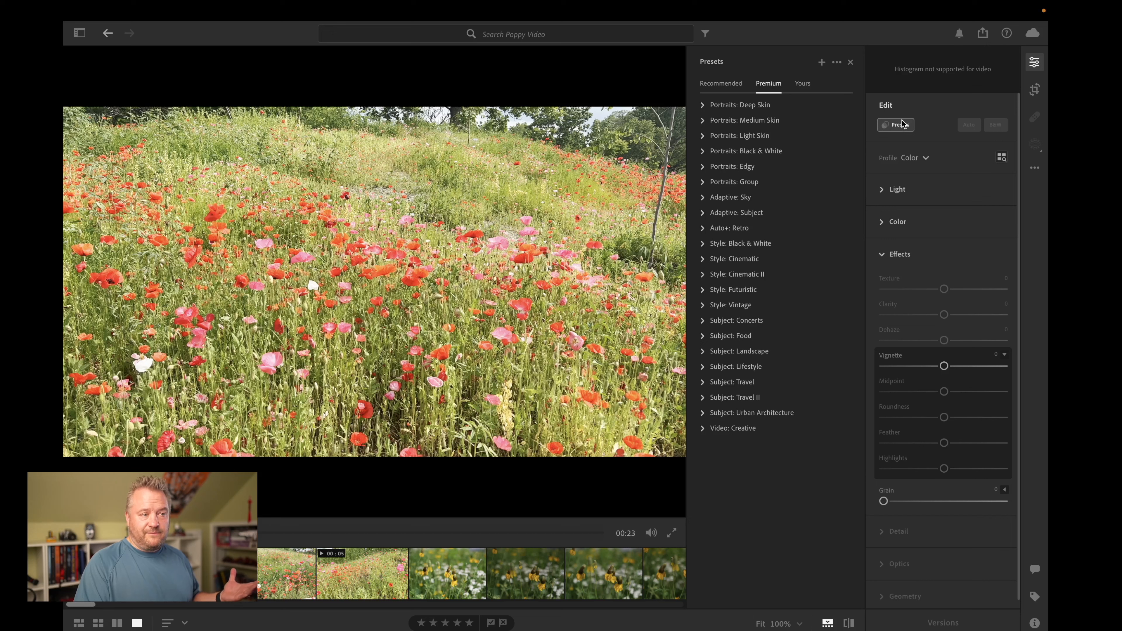
pyautogui.click(703, 427)
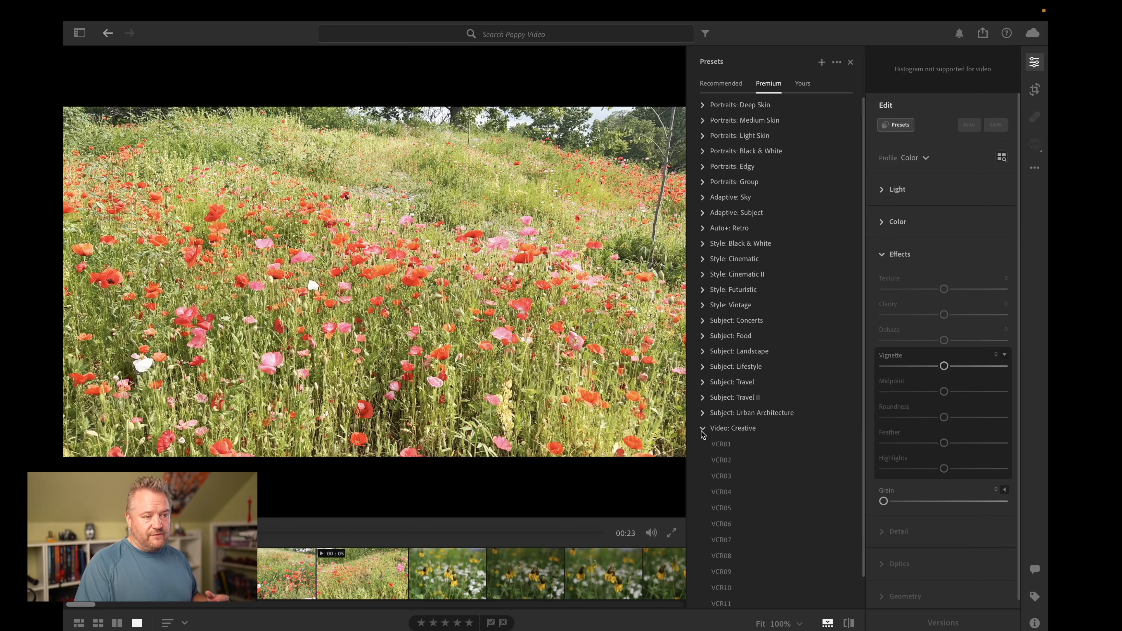
pyautogui.scroll(-1, 734, 424)
pyautogui.scroll(-1, 733, 420)
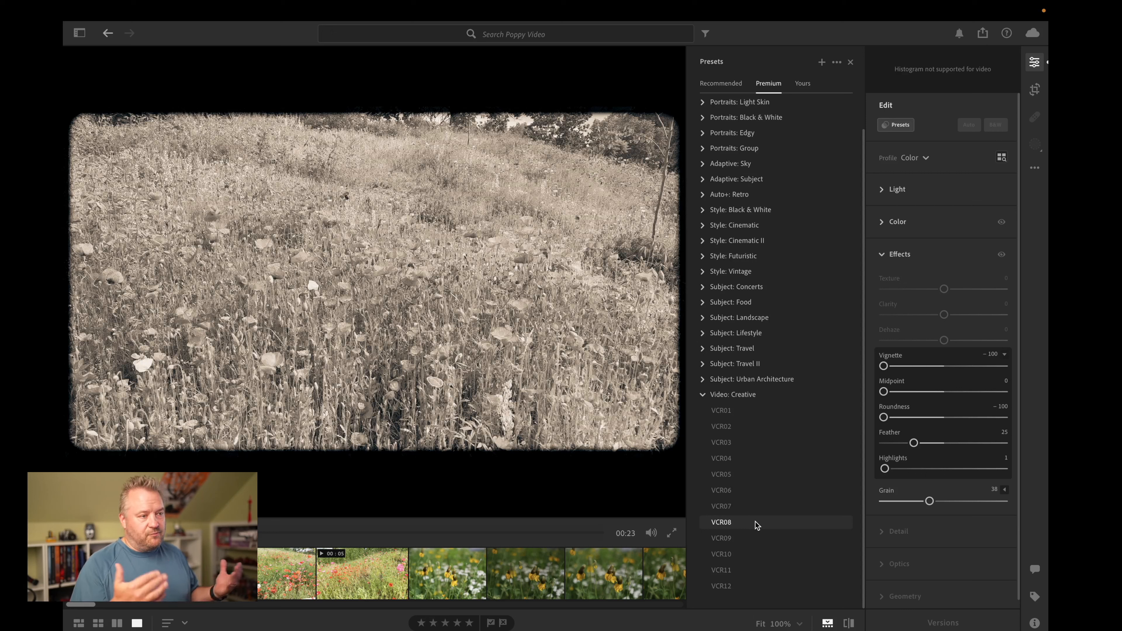
pyautogui.click(754, 535)
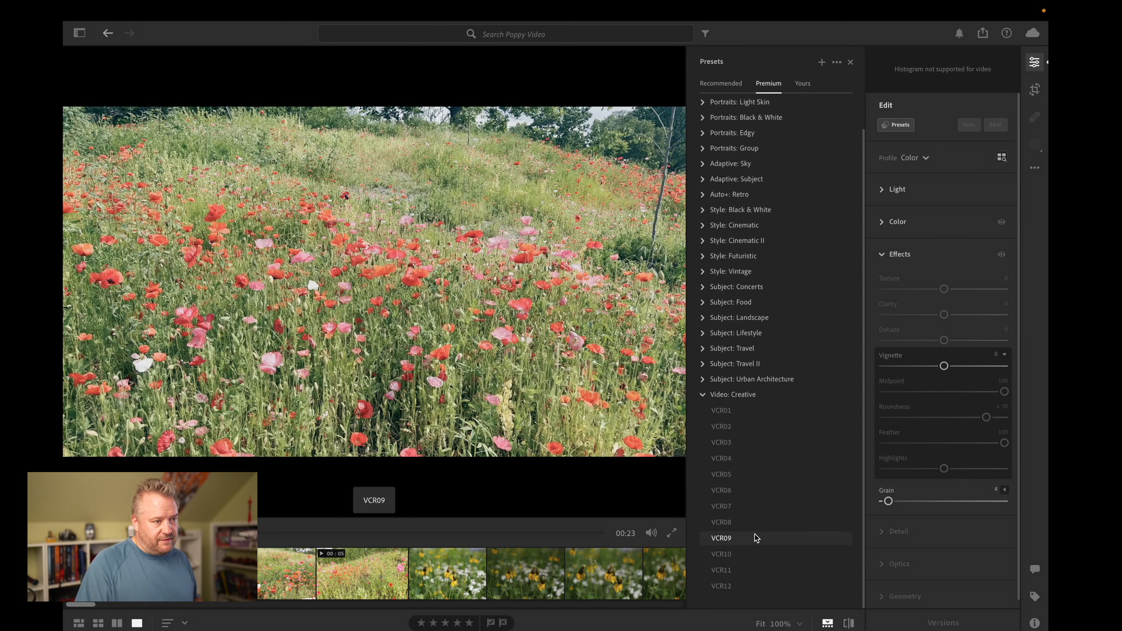
pyautogui.click(756, 537)
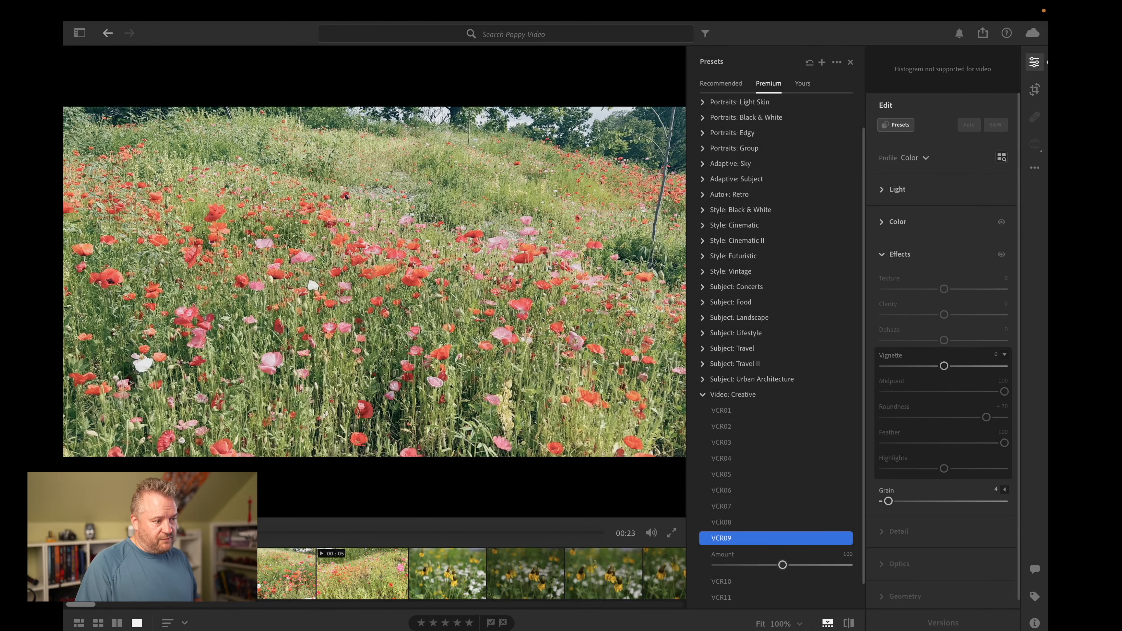
# Step: Apply the VCR09 preset to the 9-second poppy video as well
pyautogui.click(266, 578)
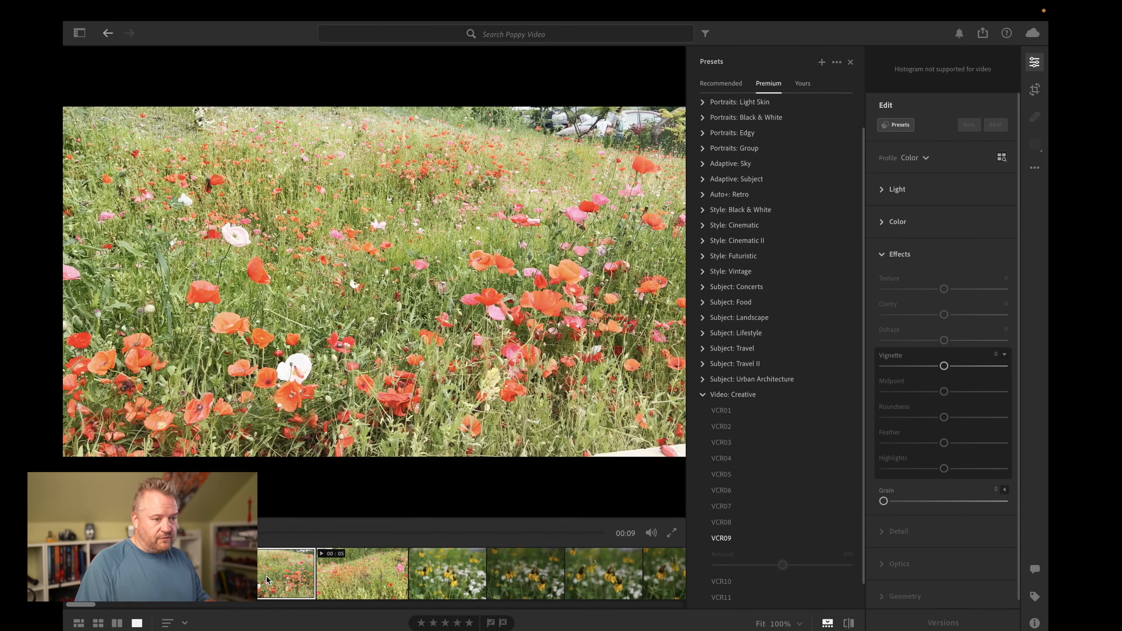
pyautogui.click(716, 539)
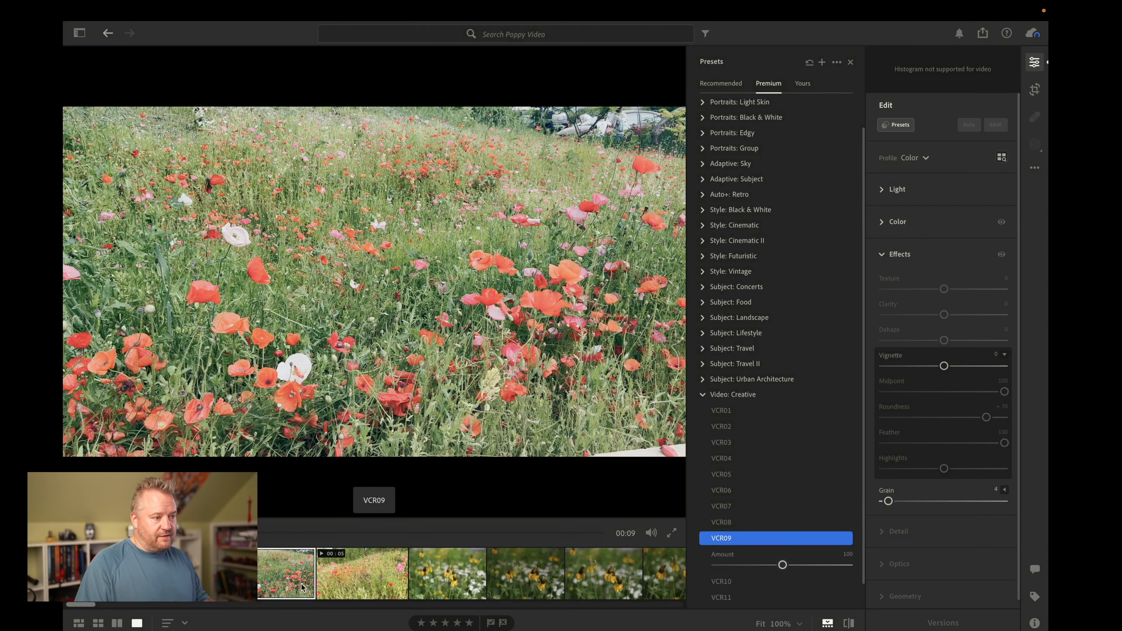
pyautogui.click(261, 586)
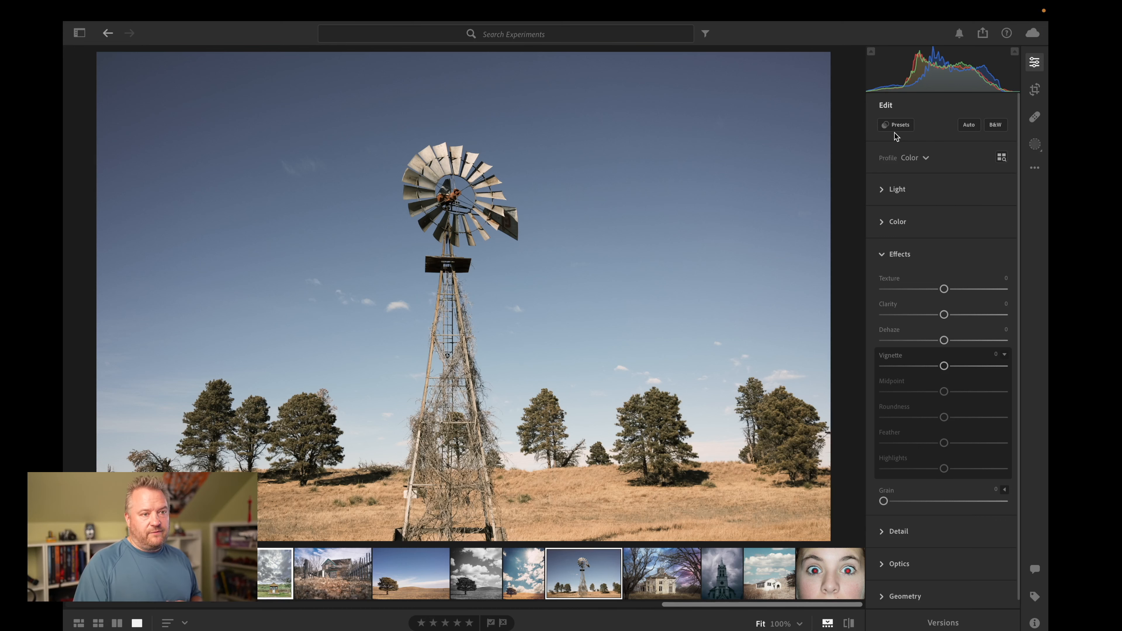
# Step: Apply the premium Adaptive: Sky preset Blue Drama to the windmill photo
pyautogui.click(898, 126)
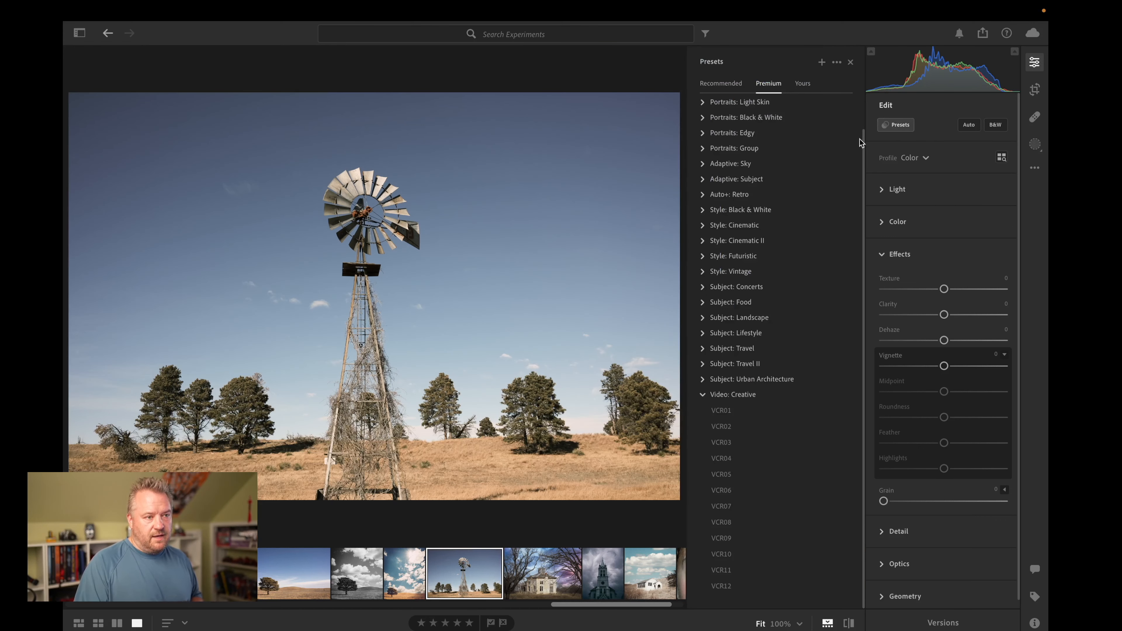
pyautogui.click(703, 165)
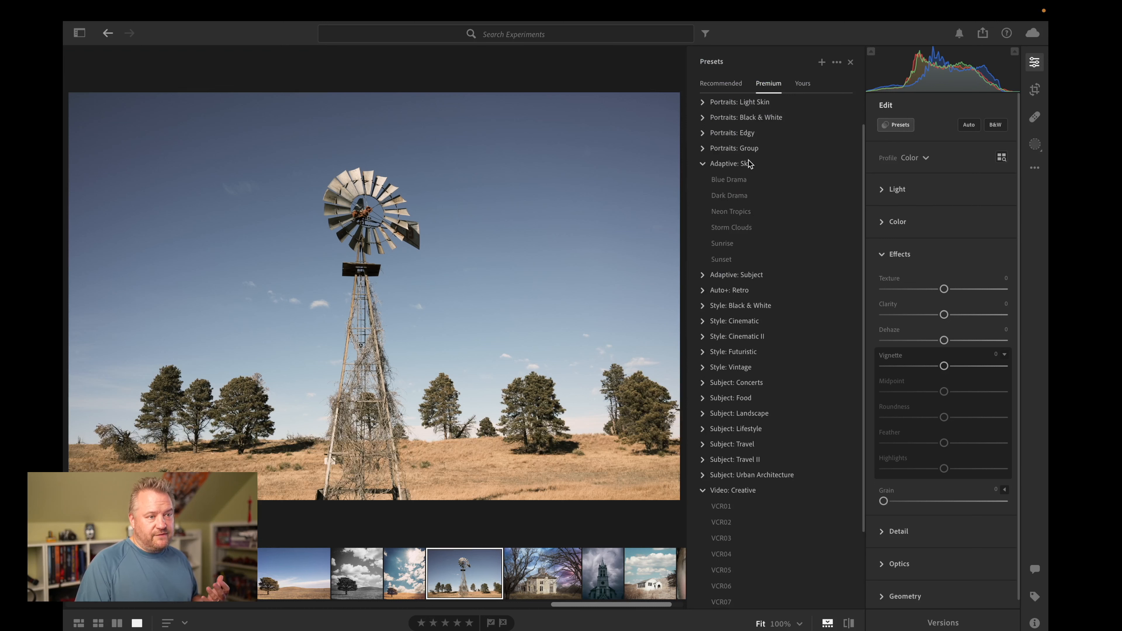
pyautogui.click(739, 180)
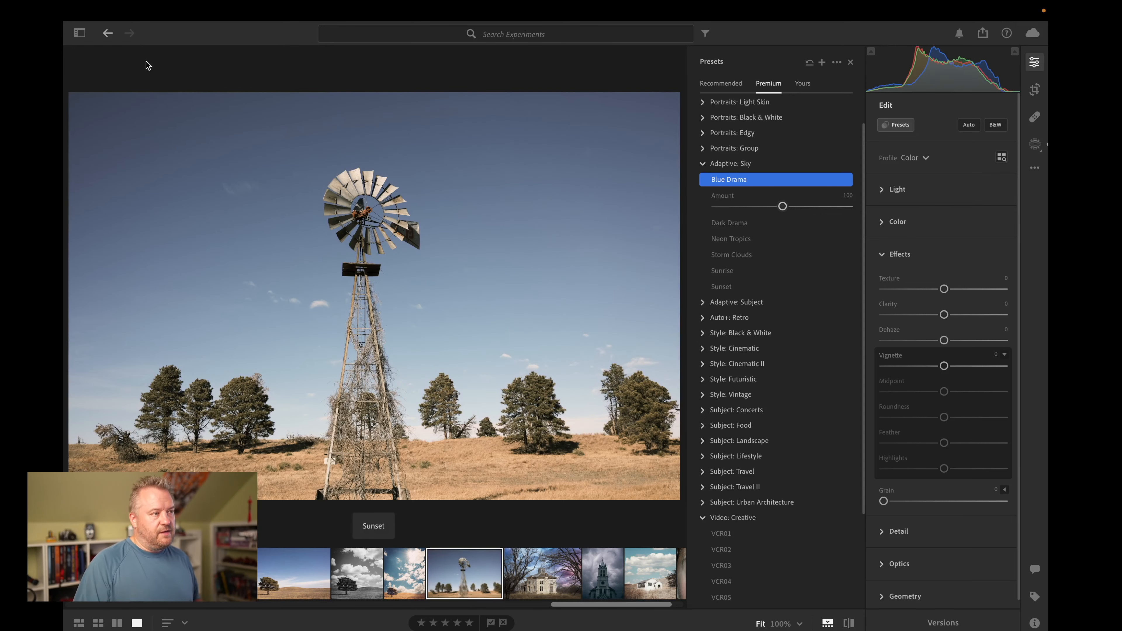
# Step: Switch to the June 11 2022 portrait album and open the photo of the boy holding both palms down against the blue-grey wall
pyautogui.click(80, 33)
pyautogui.click(137, 554)
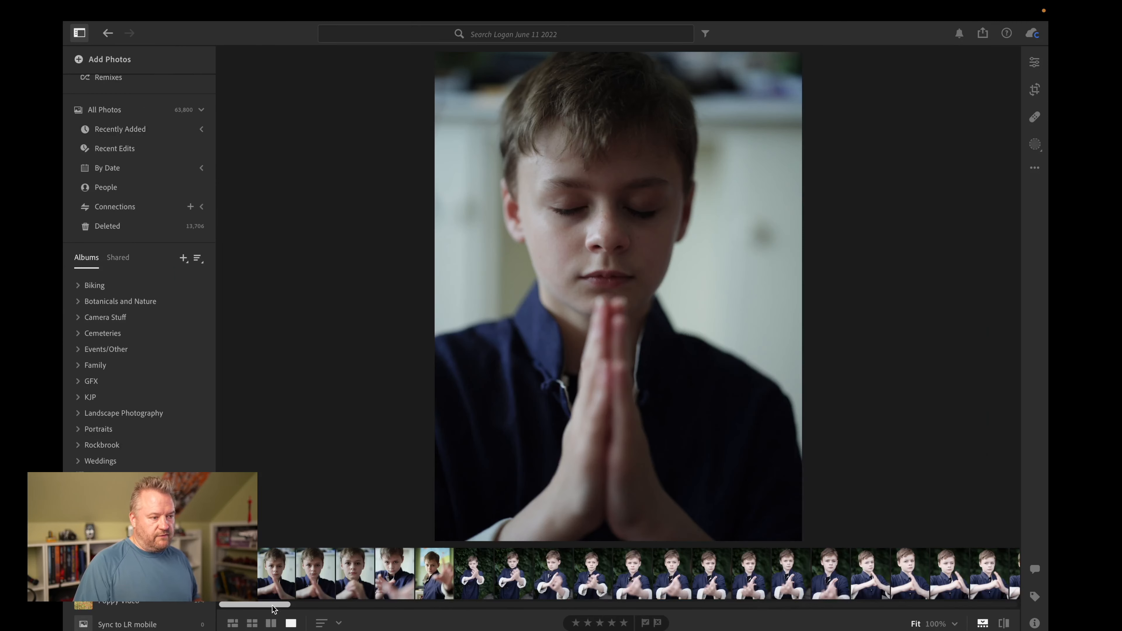
pyautogui.hscroll(15, 863, 595)
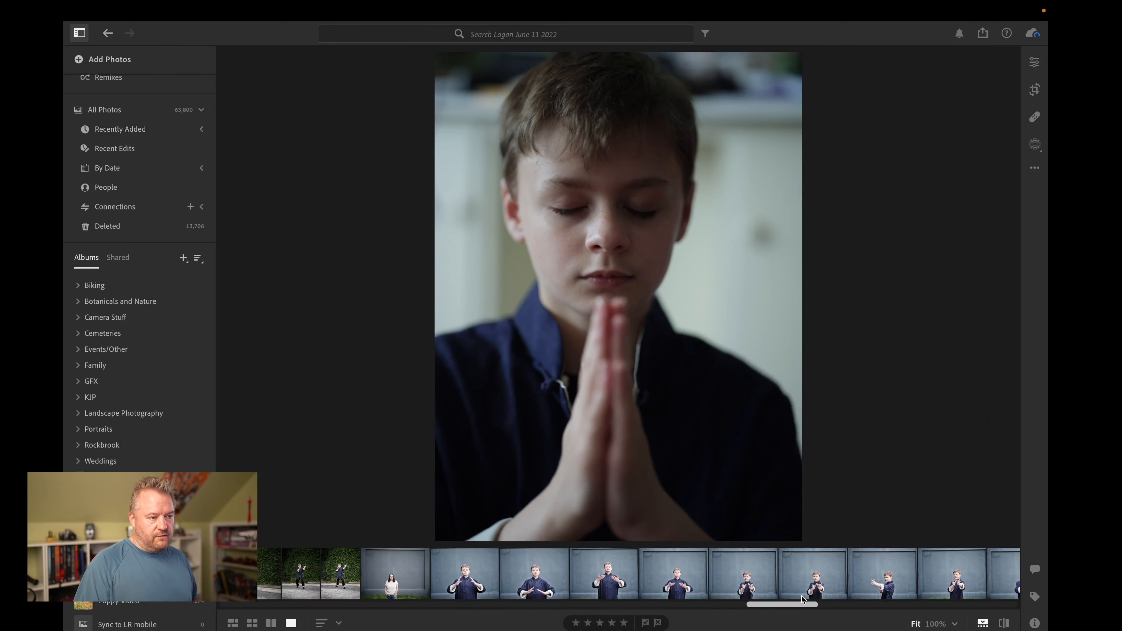
pyautogui.click(692, 584)
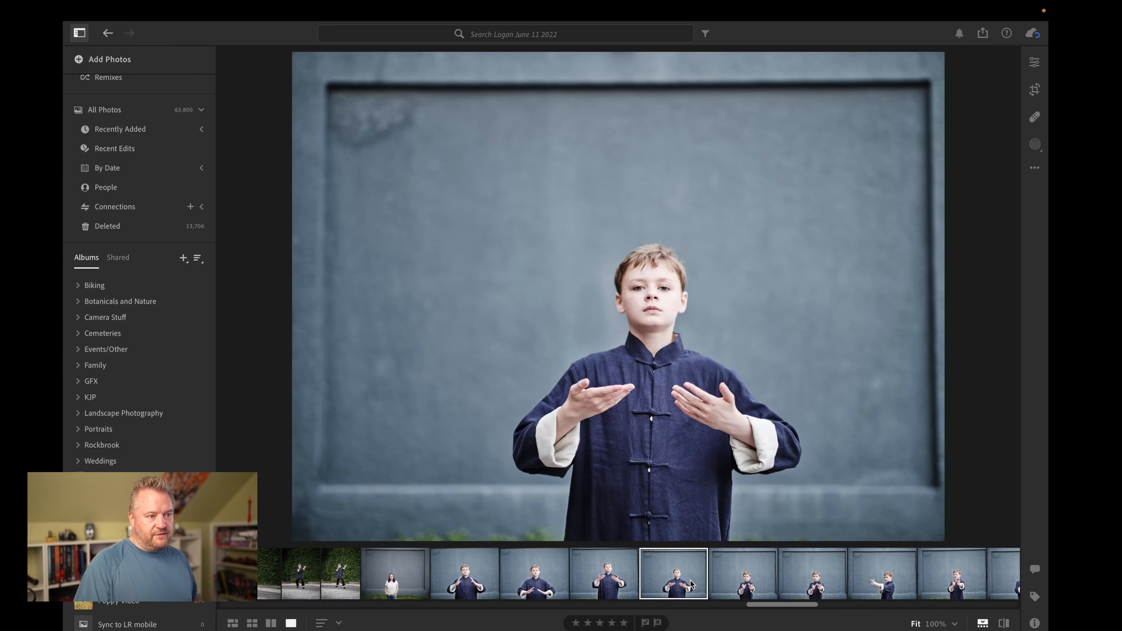
pyautogui.click(582, 586)
pyautogui.click(544, 590)
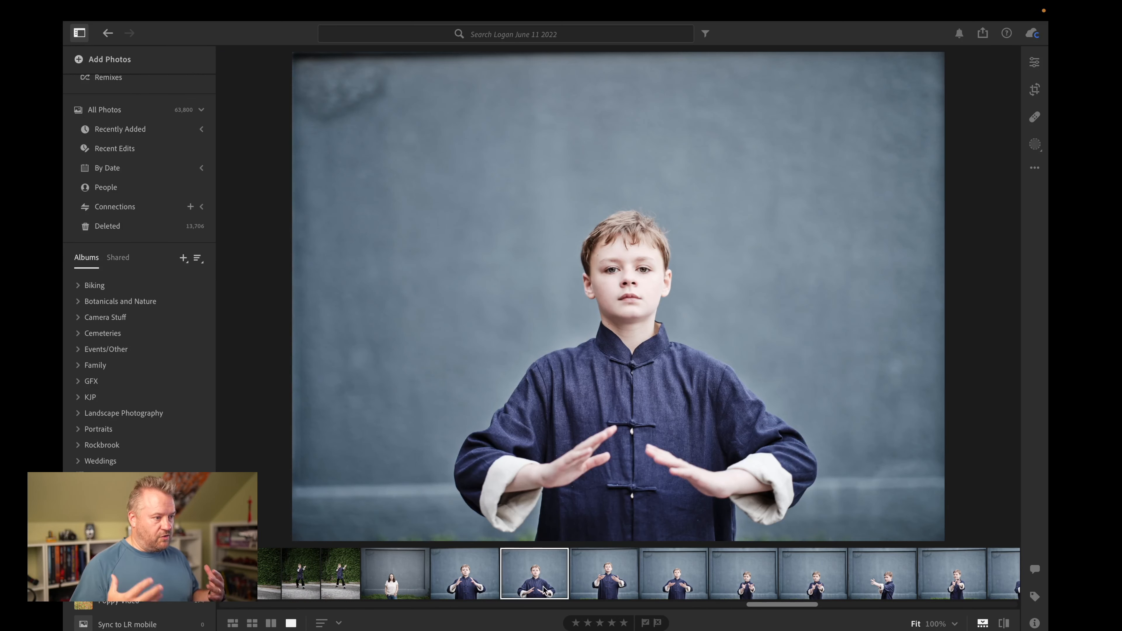
# Step: Preview the premium Adaptive: Subject, Portraits: Edgy and Portraits: Black & White presets on the boy's photo, including a check at 100% zoom
pyautogui.click(1034, 62)
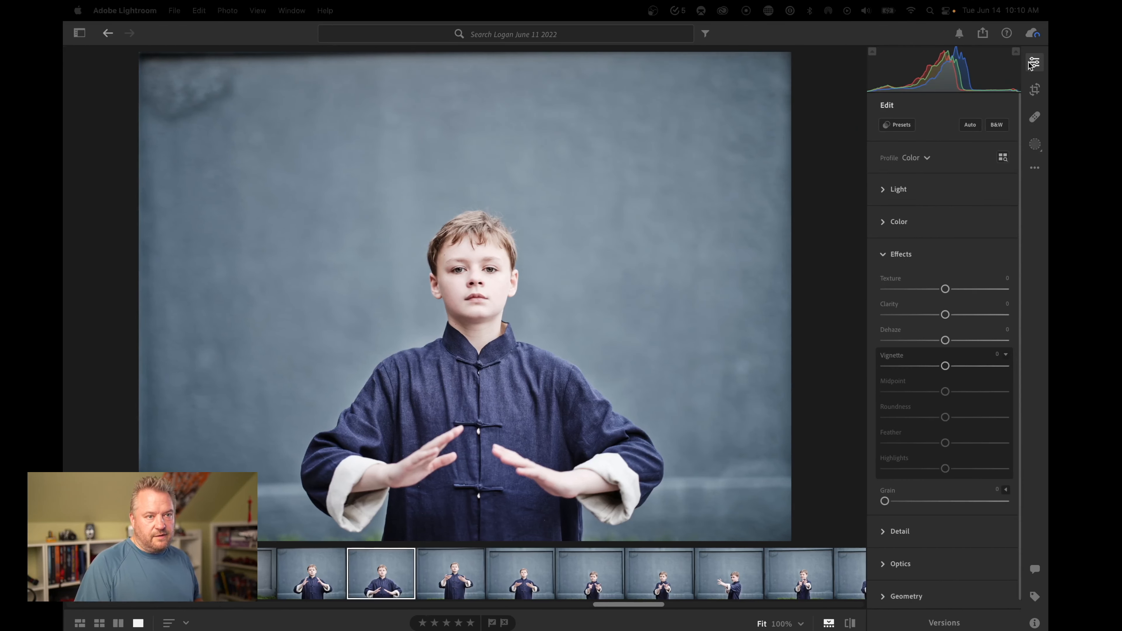
pyautogui.click(911, 126)
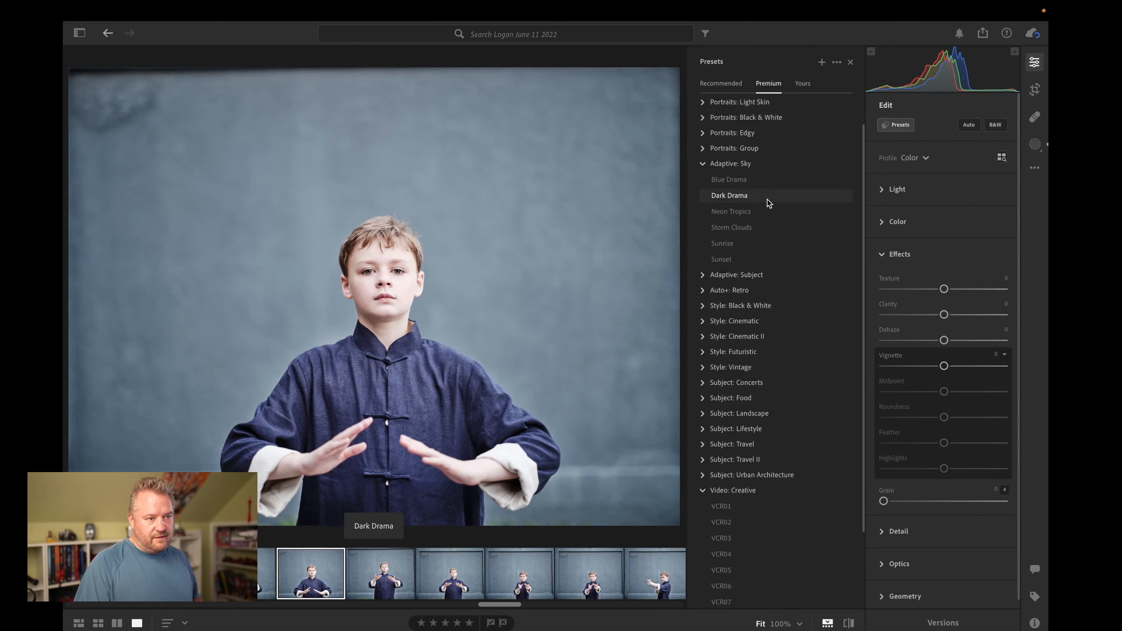
pyautogui.click(702, 275)
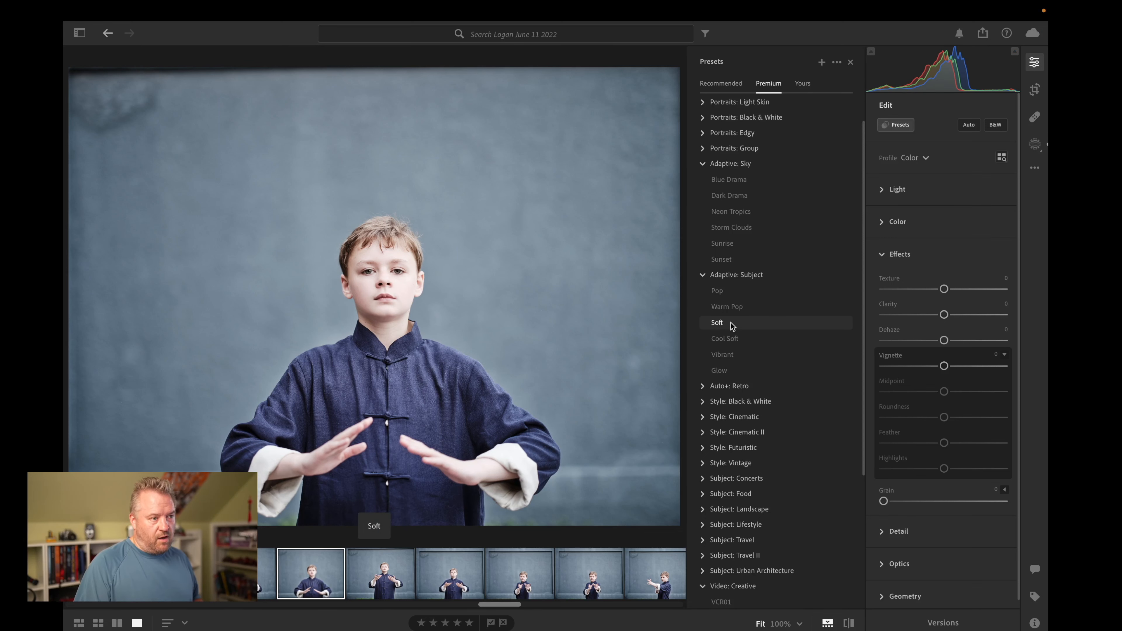
pyautogui.press('z')
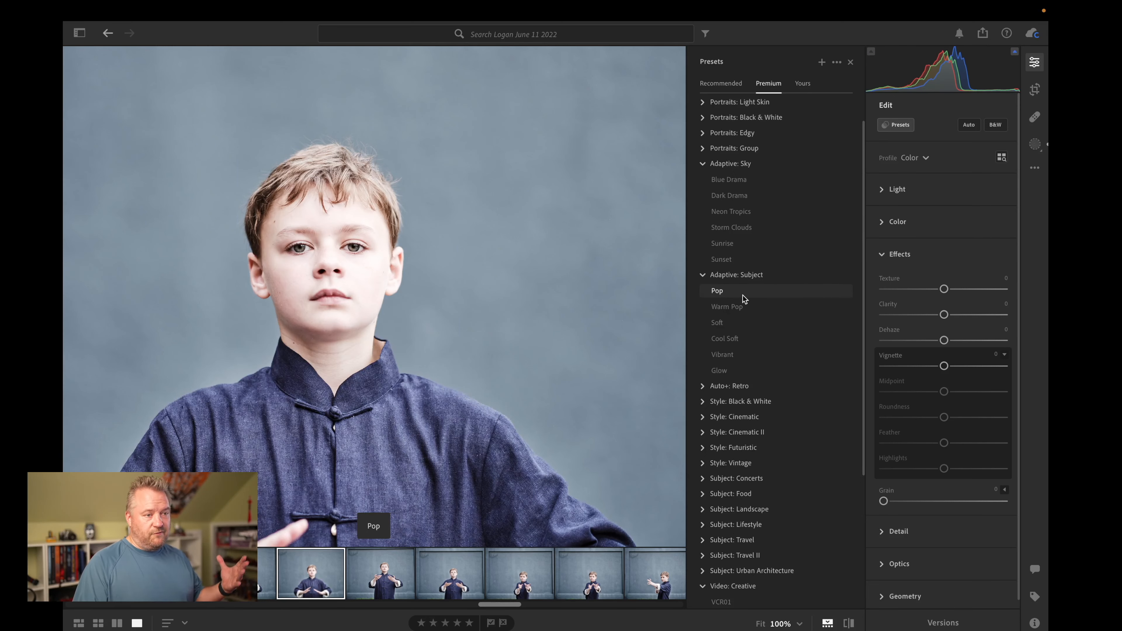
pyautogui.click(522, 321)
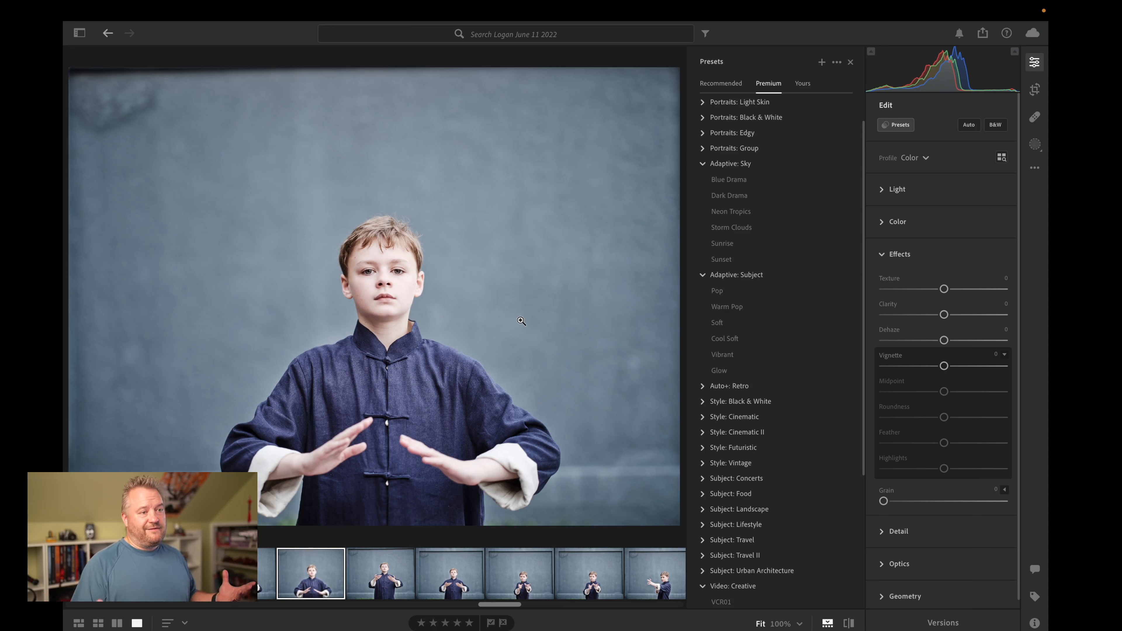
pyautogui.click(704, 132)
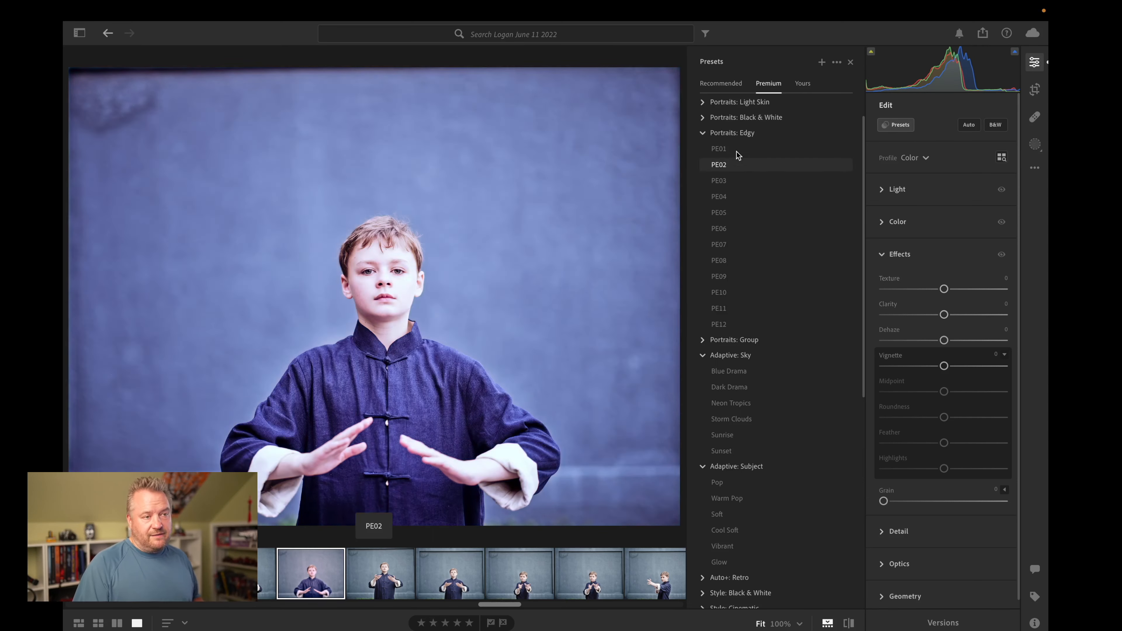
pyautogui.click(702, 118)
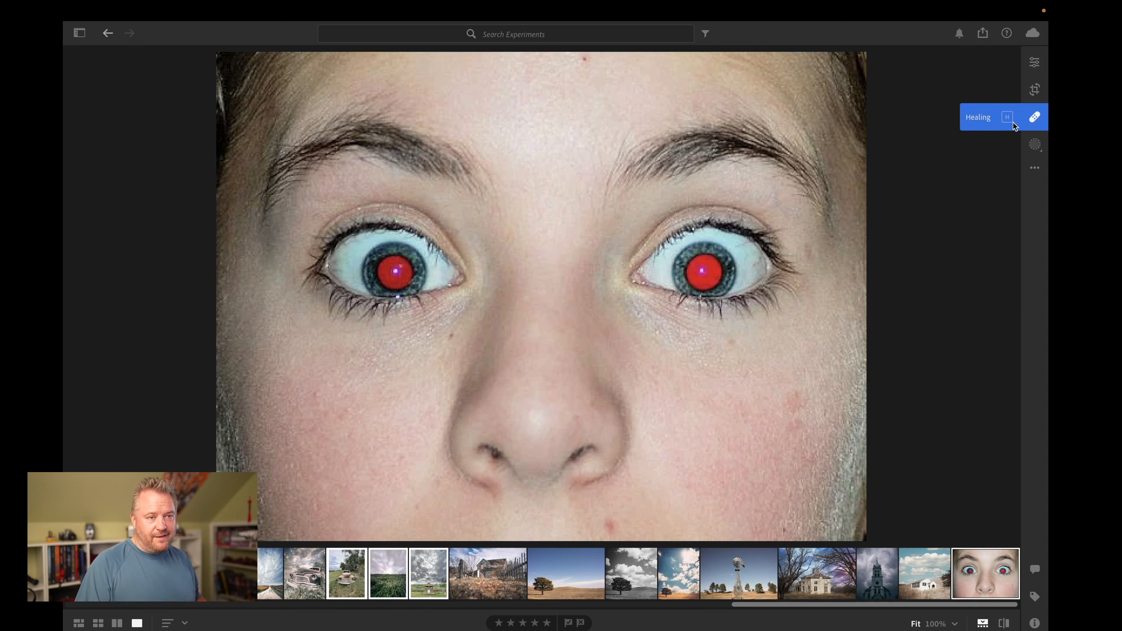
# Step: Remove the red eye from both pupils in the close-up face photo with the automatic Red Eye correction
pyautogui.click(1037, 118)
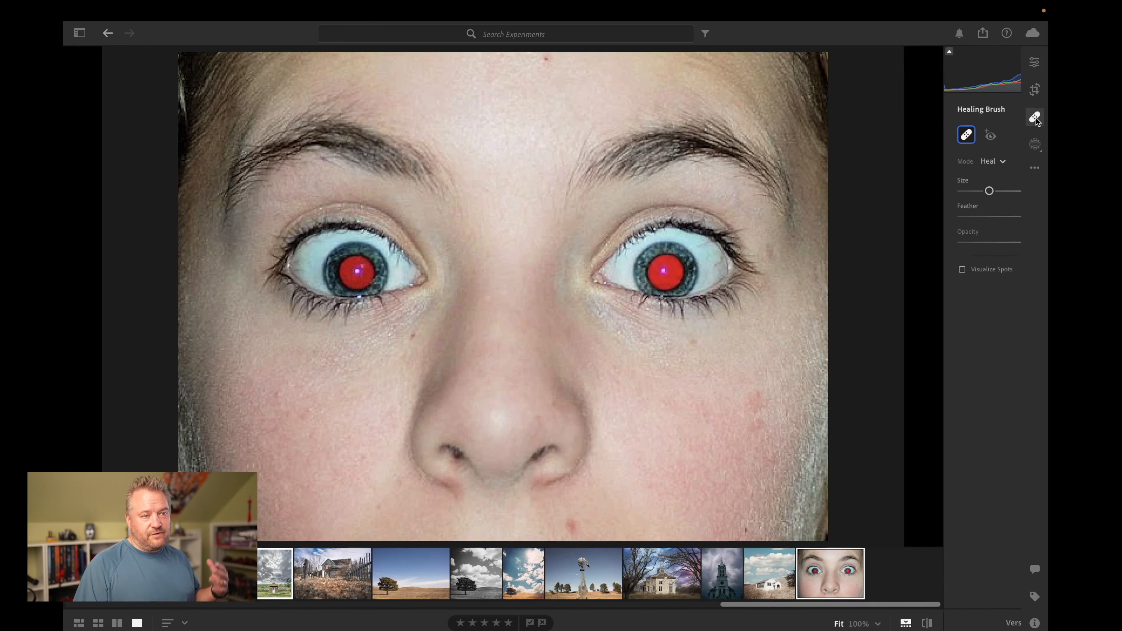
pyautogui.click(910, 139)
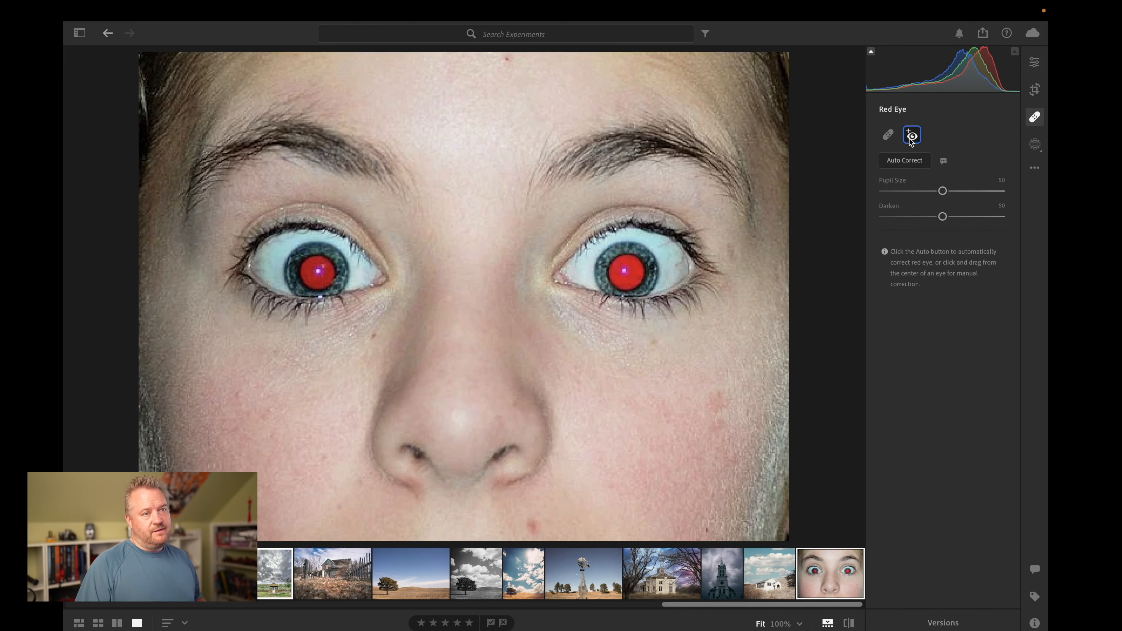
pyautogui.click(914, 164)
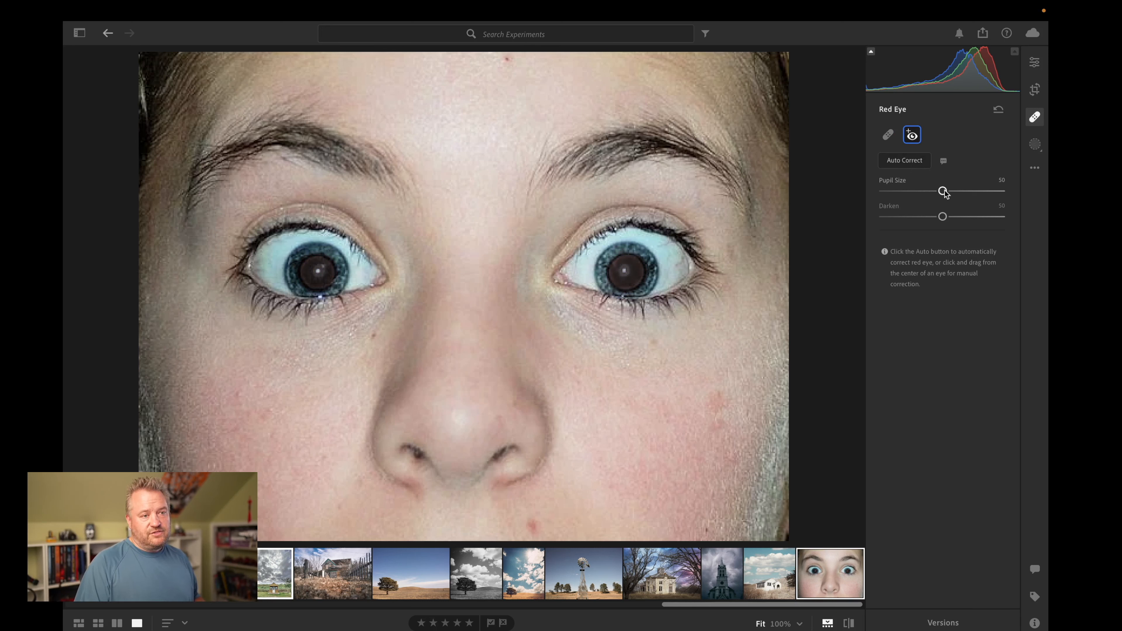
# Step: Try a Darken value of 60 for the red-eye correction, reset it, and run the automatic correction again
pyautogui.moveTo(943, 217)
pyautogui.mouseDown()
pyautogui.moveTo(974, 217)
pyautogui.moveTo(957, 218)
pyautogui.mouseUp()
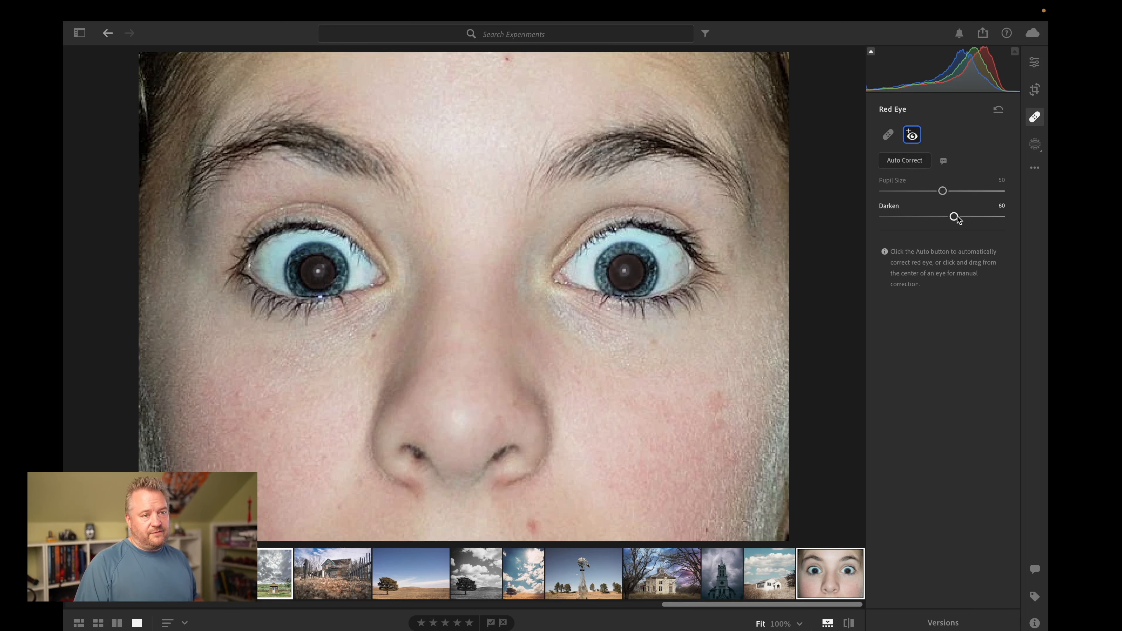
pyautogui.doubleClick(955, 217)
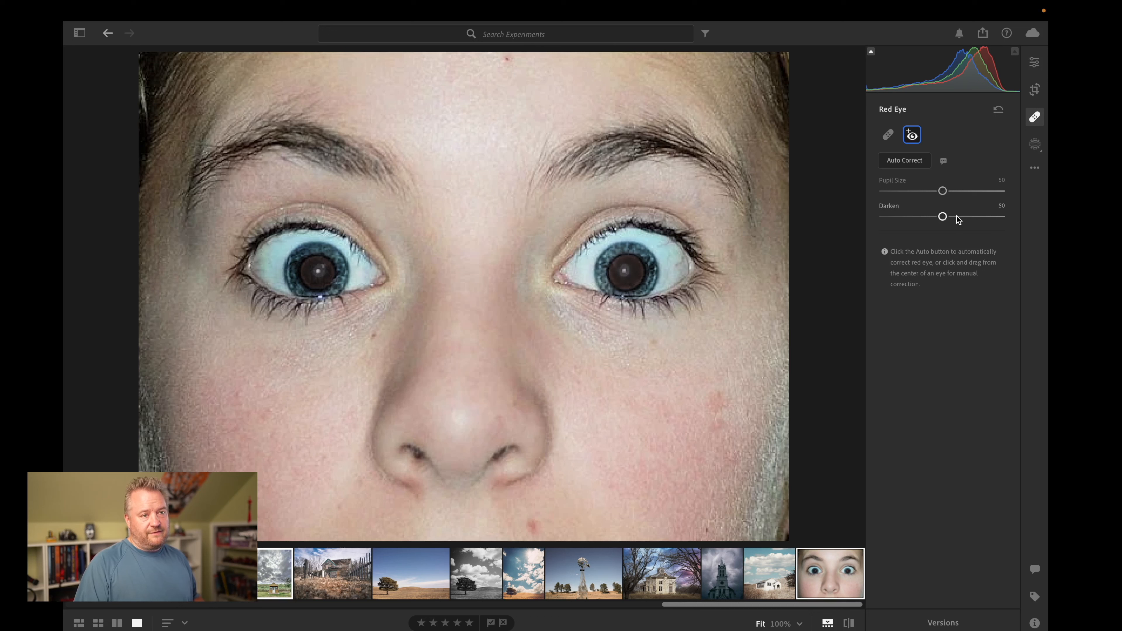
pyautogui.click(911, 161)
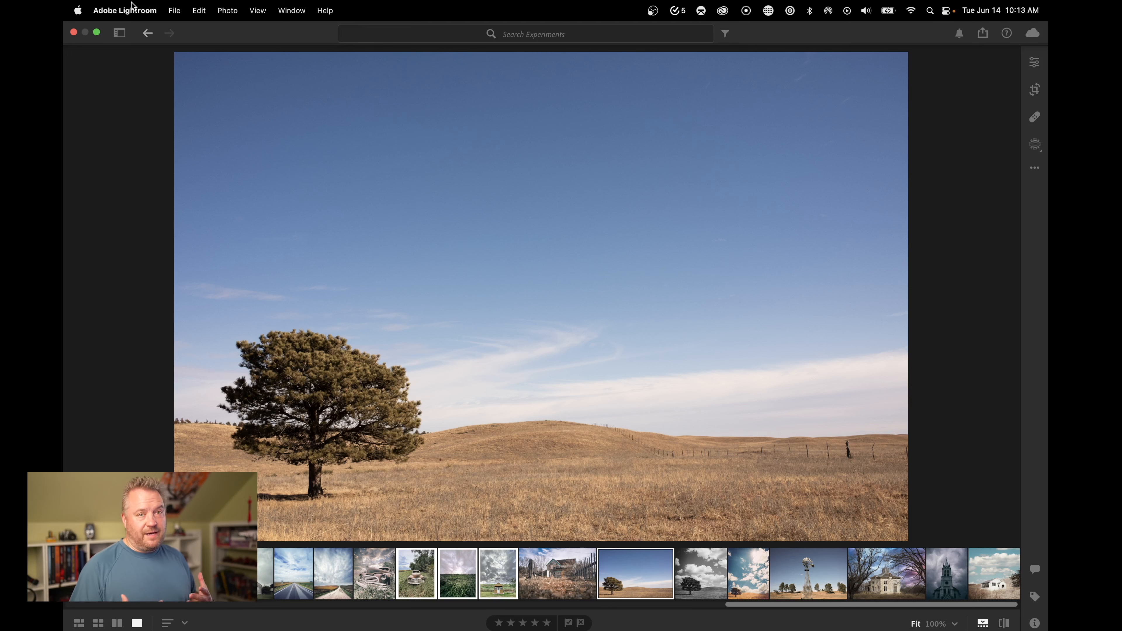
# Step: Open the Lightroom preferences
pyautogui.click(137, 7)
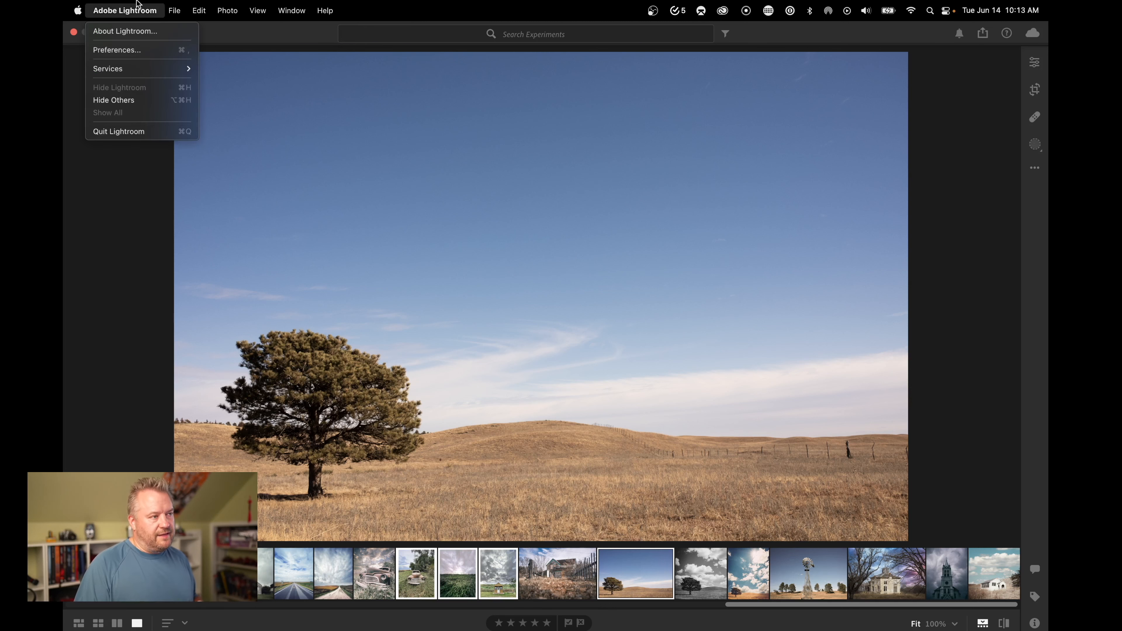
pyautogui.click(128, 52)
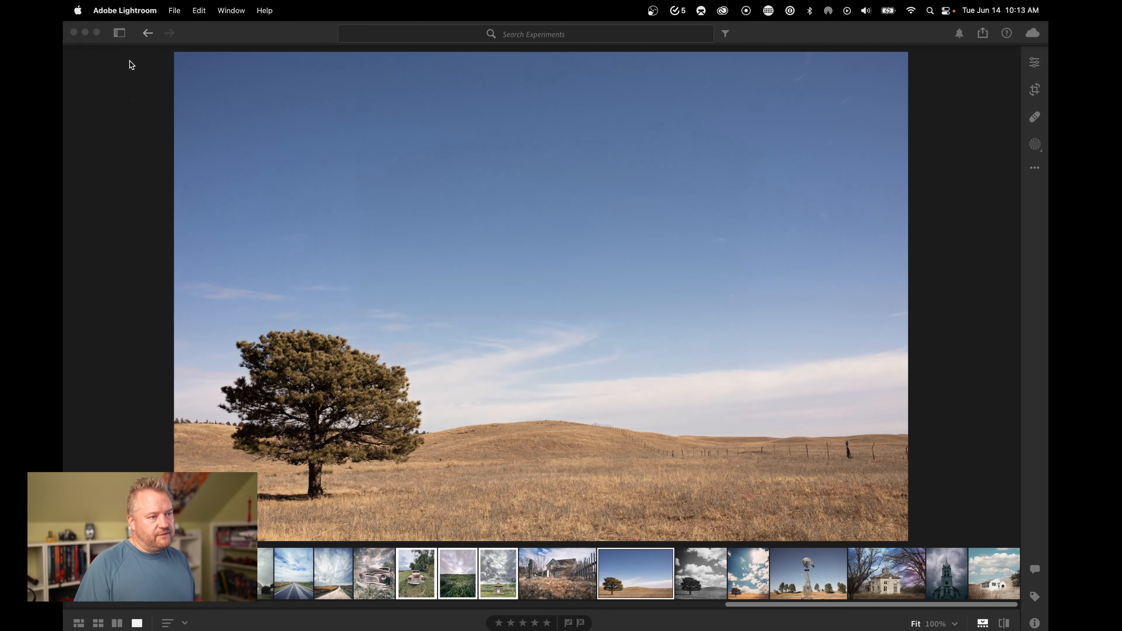